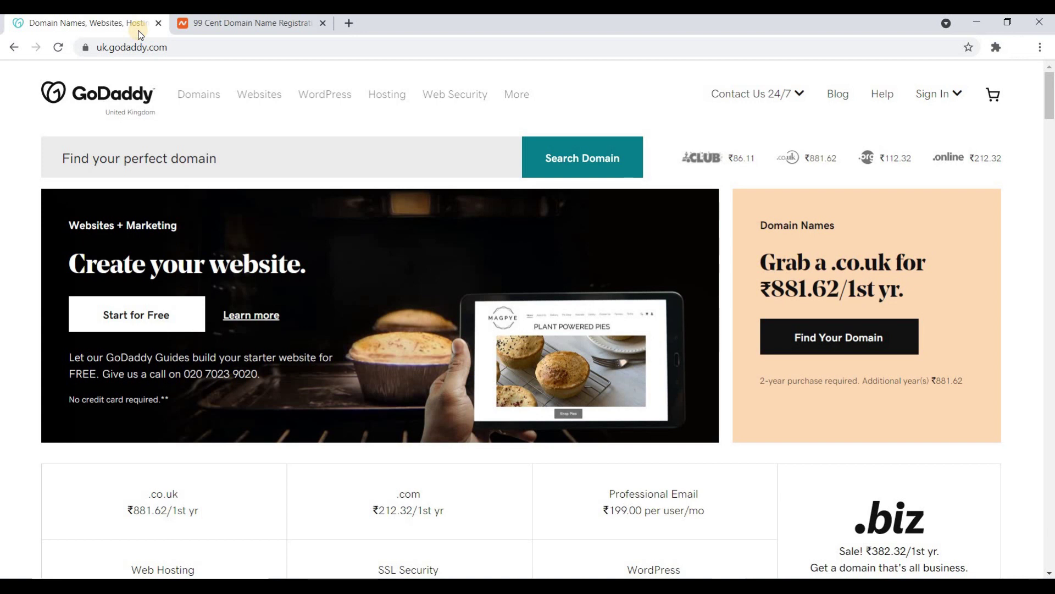
Compare the Namecheap promo page with the GoDaddy homepage and open GoDaddy's new customer account creation form
click(207, 23)
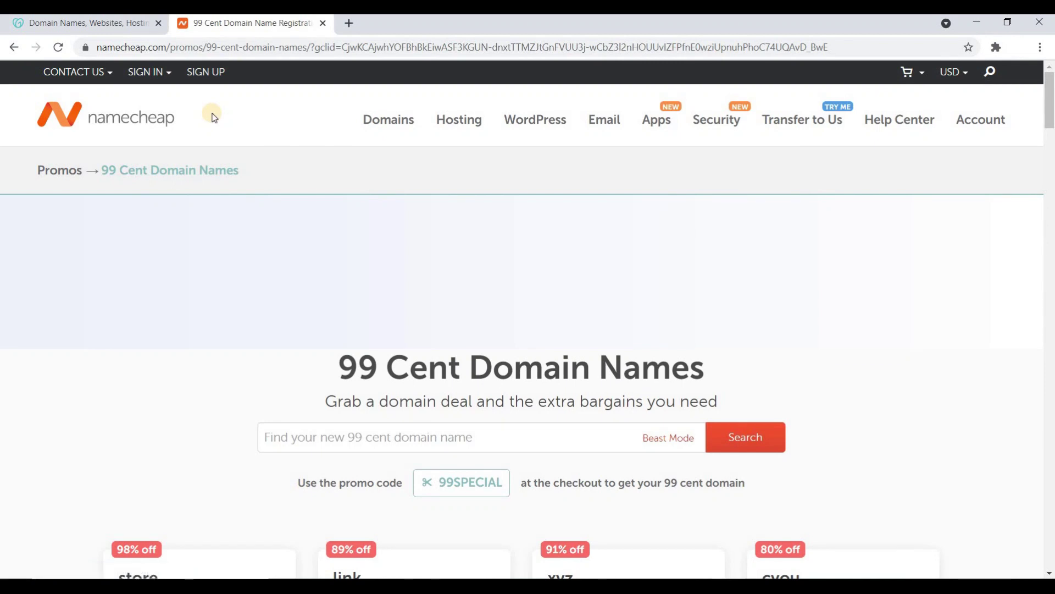
click(81, 25)
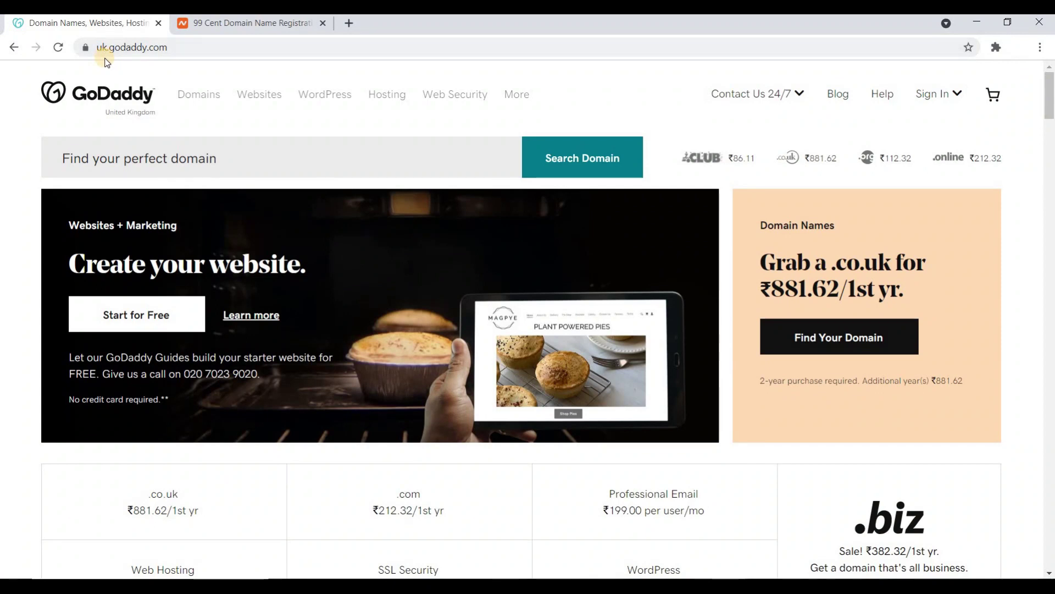
click(943, 99)
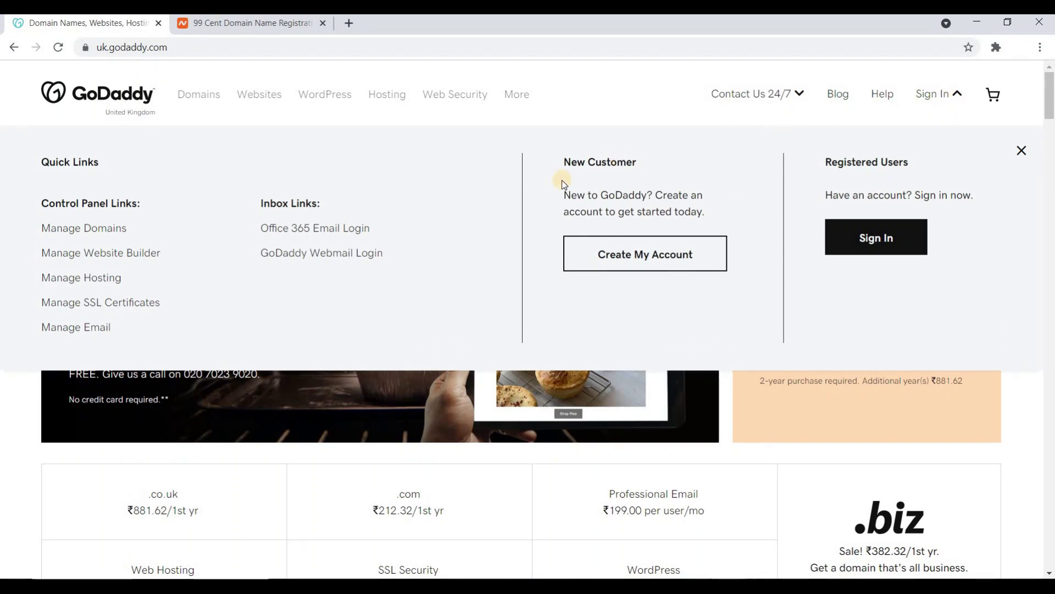
click(620, 258)
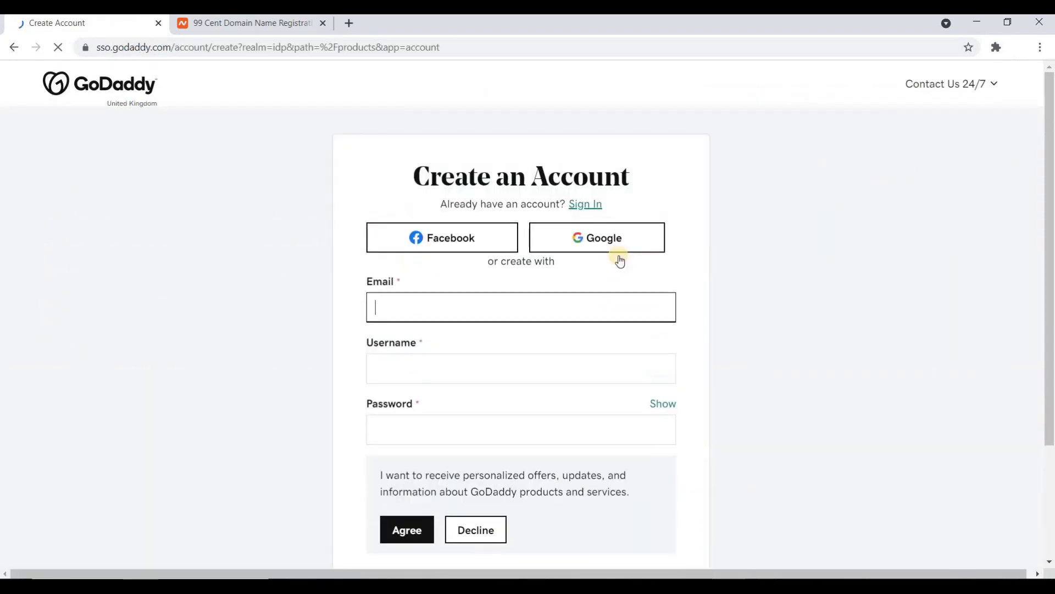
Fill in the account's e-mail, username and password, agree to receive personalized offers, and create the account
scroll(503, 304, down, 1)
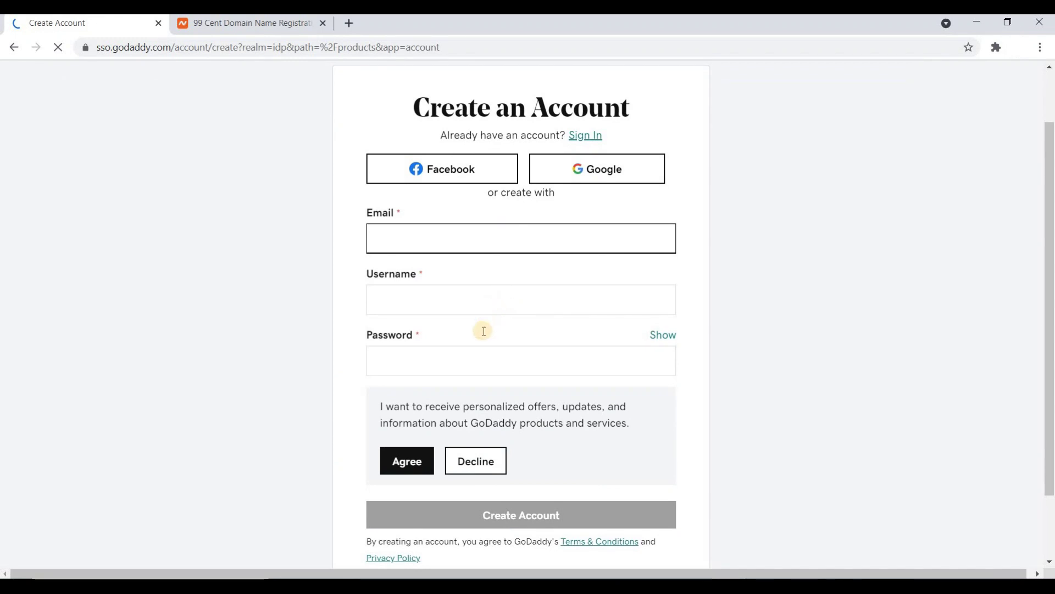
scroll(487, 341, down, 1)
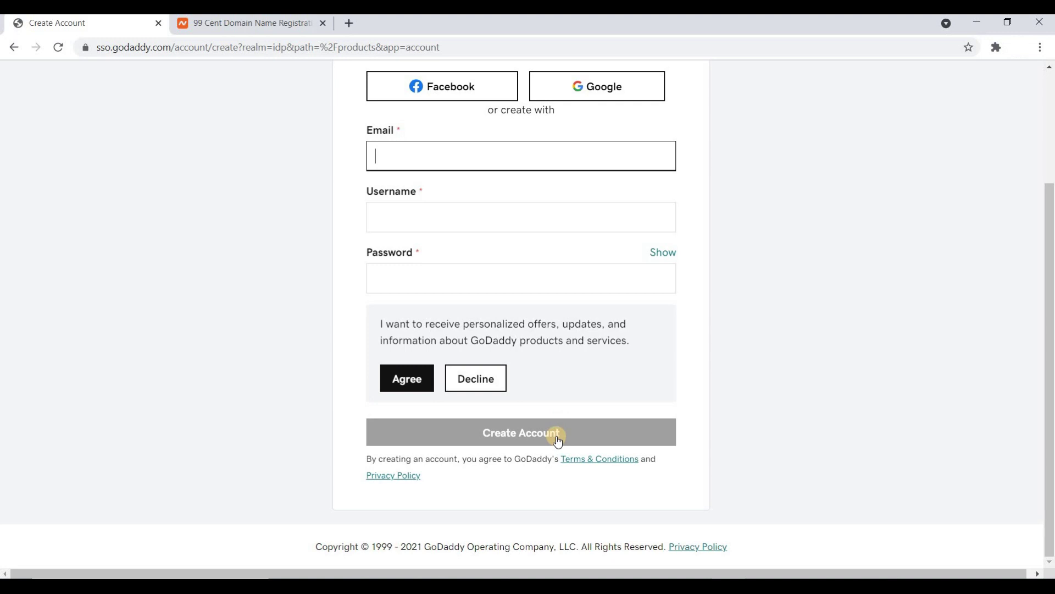
click(546, 163)
click(554, 301)
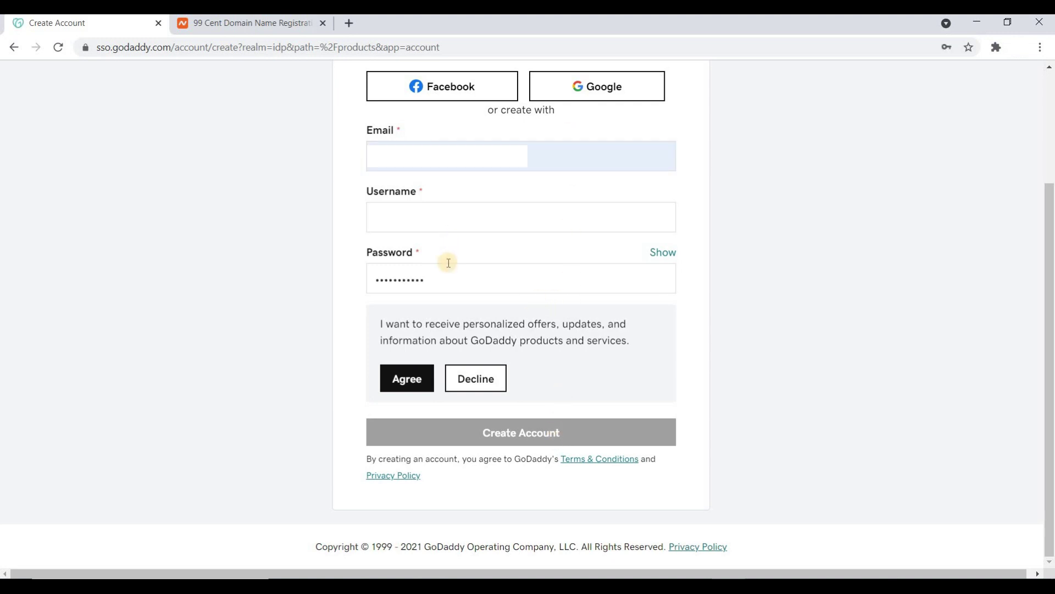
click(408, 377)
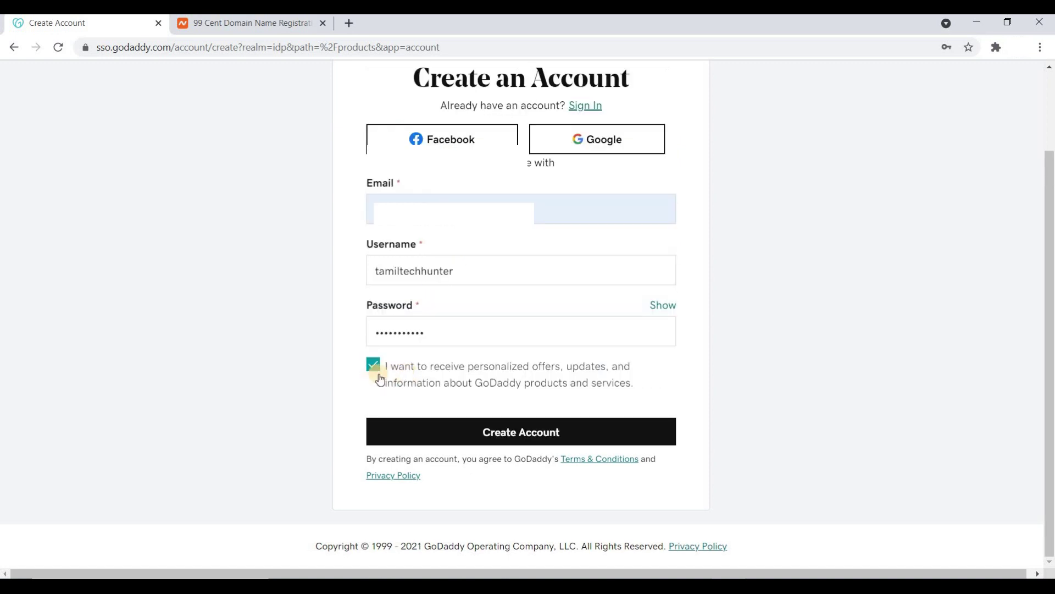
click(491, 436)
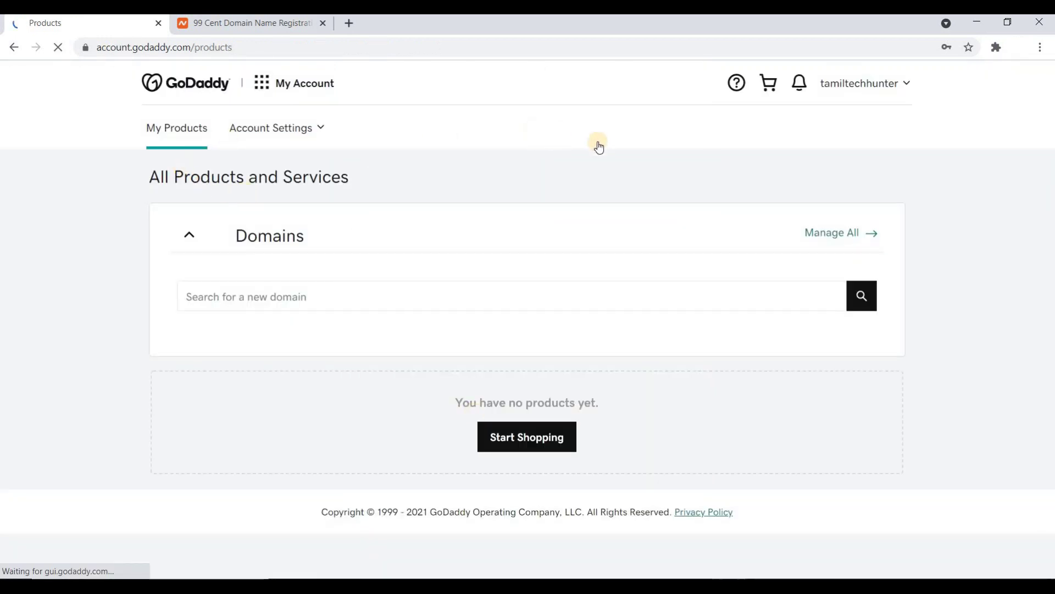
View the account menu and the product quick links, dismissing the Customer Council invitation
click(889, 276)
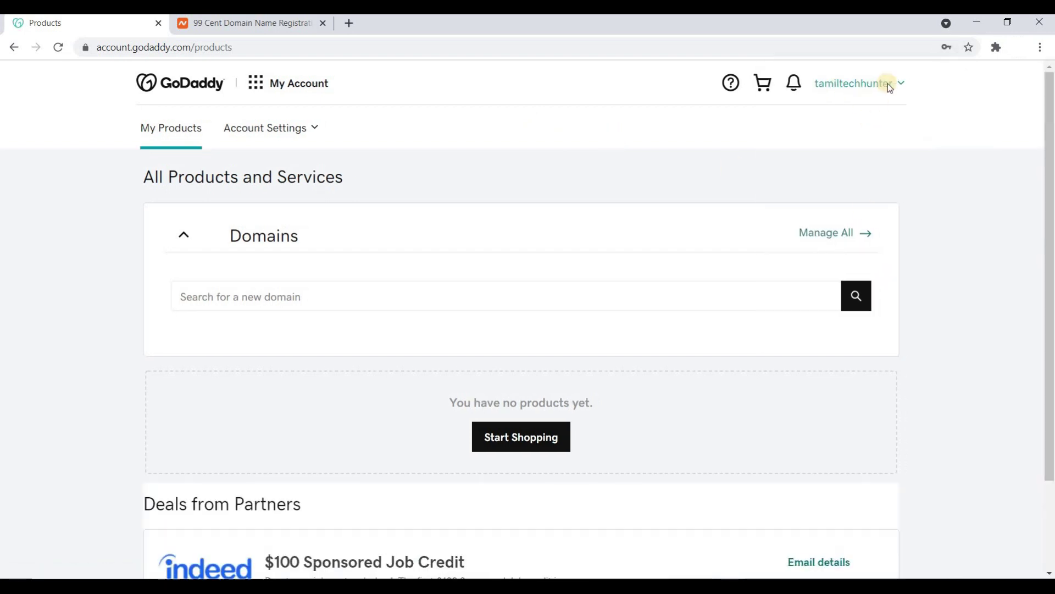
click(902, 86)
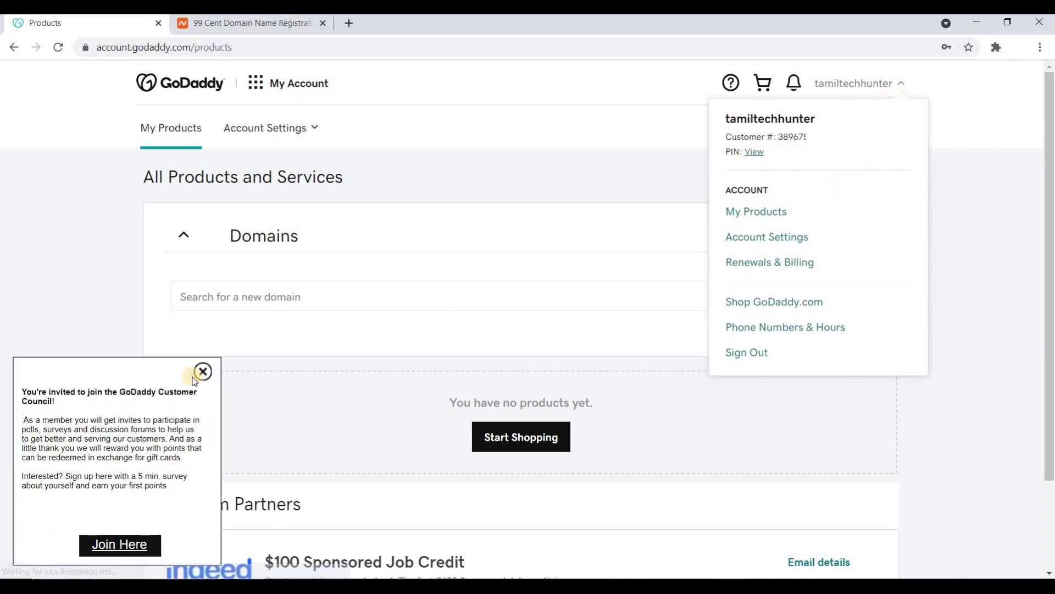
click(203, 372)
click(190, 83)
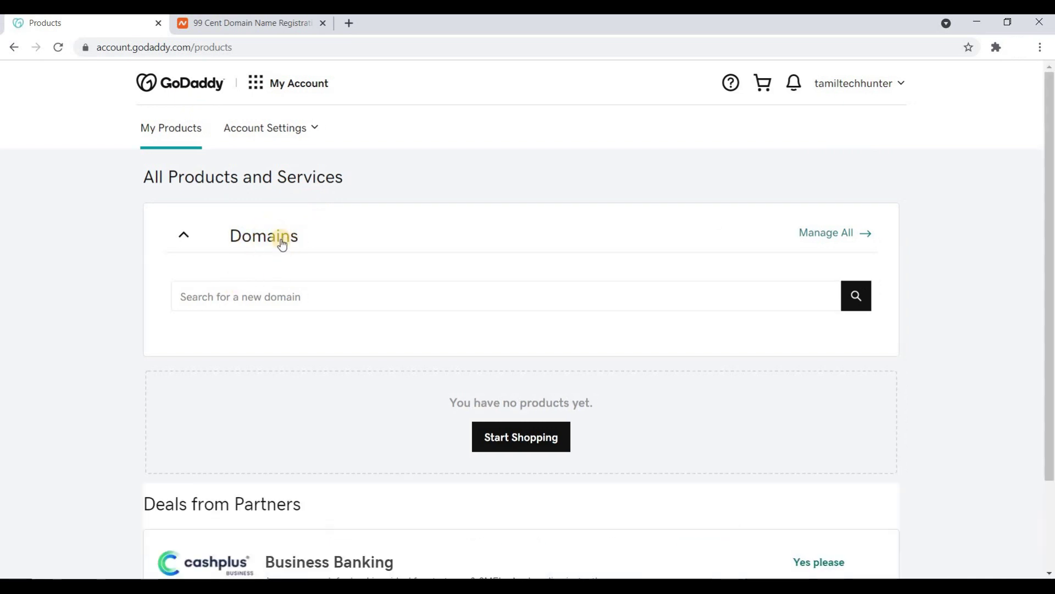
click(266, 91)
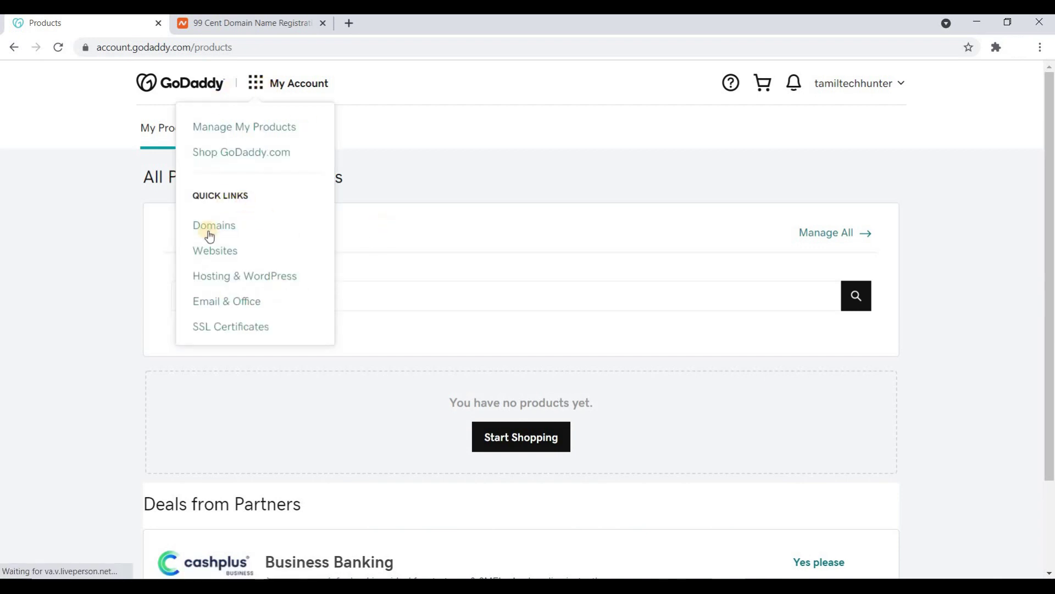
click(451, 272)
Search for the new domain name tamiltechhunter
click(286, 291)
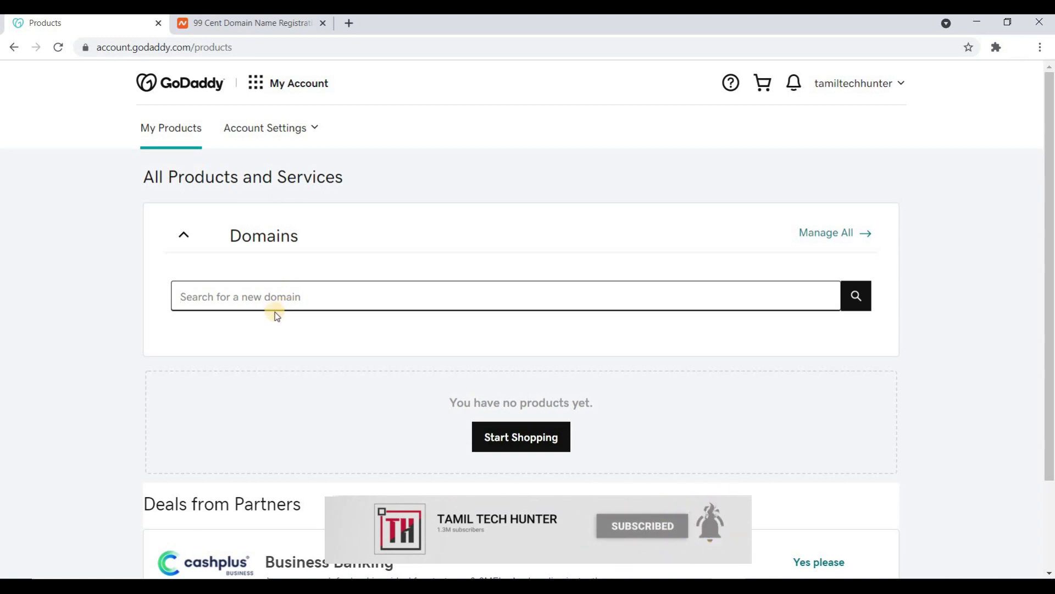
text(tamiltech)
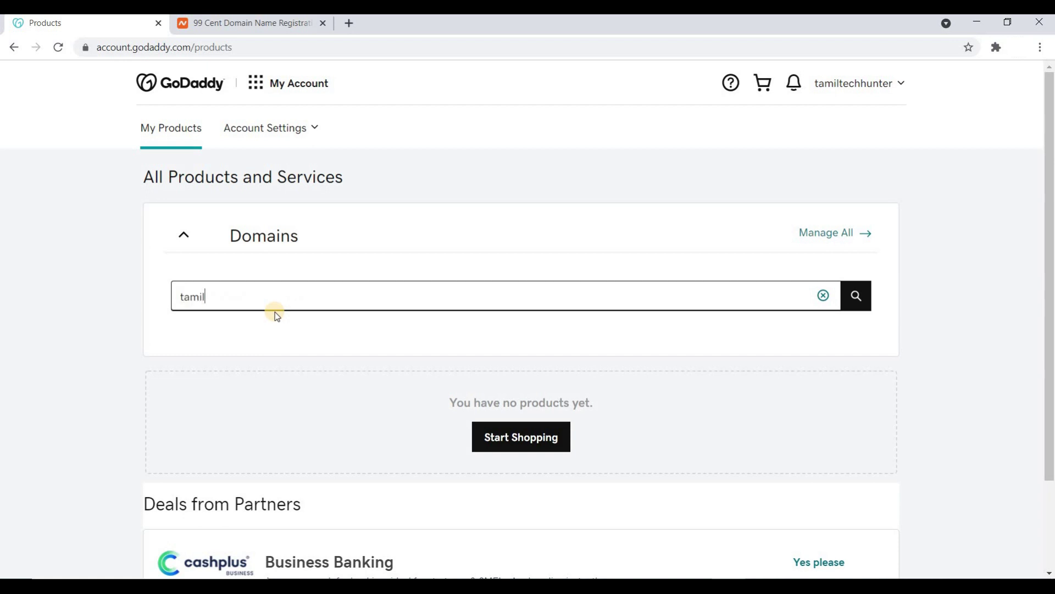
text(hunter)
click(864, 310)
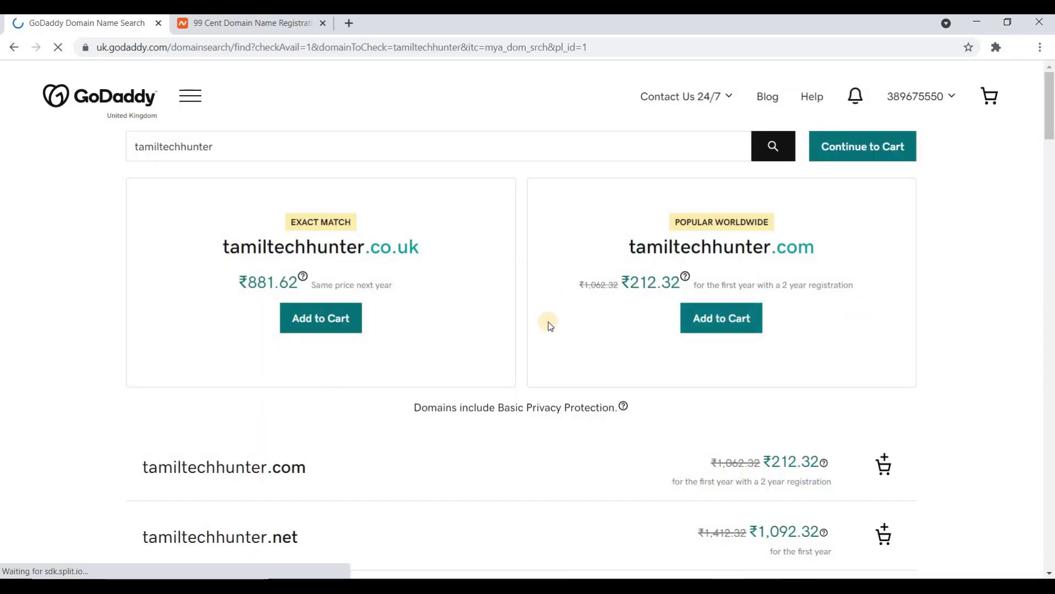
Examine the suggested tamiltechhunter domains and compare the prices of the different extensions
scroll(523, 334, down, 1)
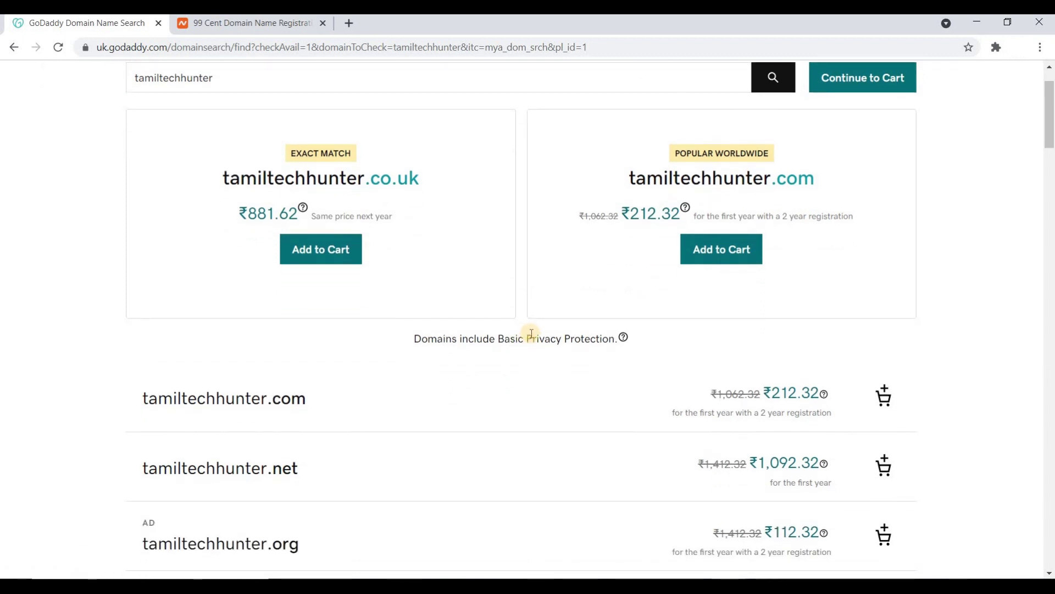
scroll(400, 321, down, 2)
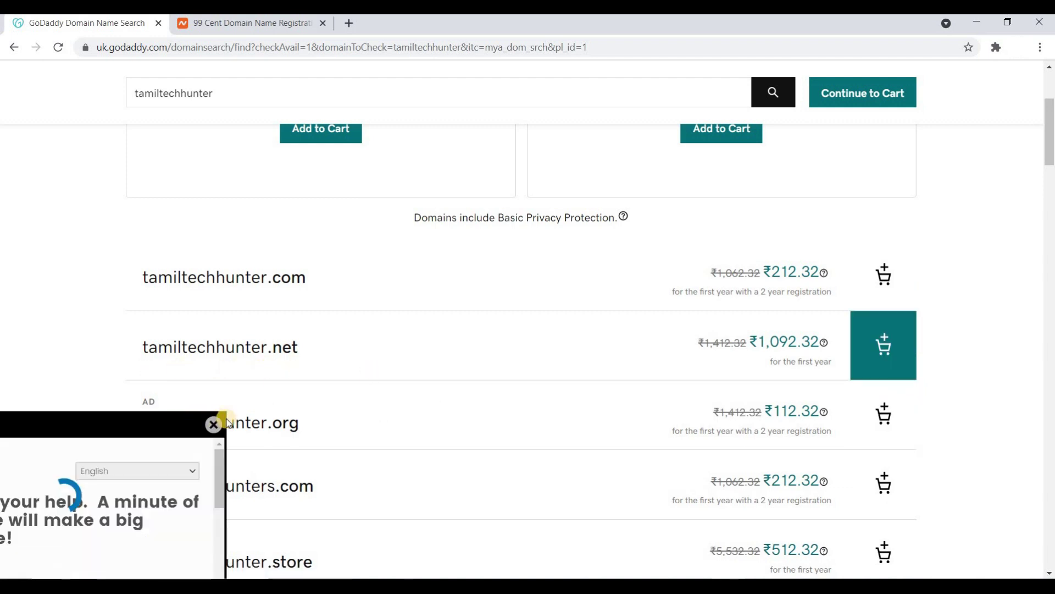
scroll(537, 346, down, 4)
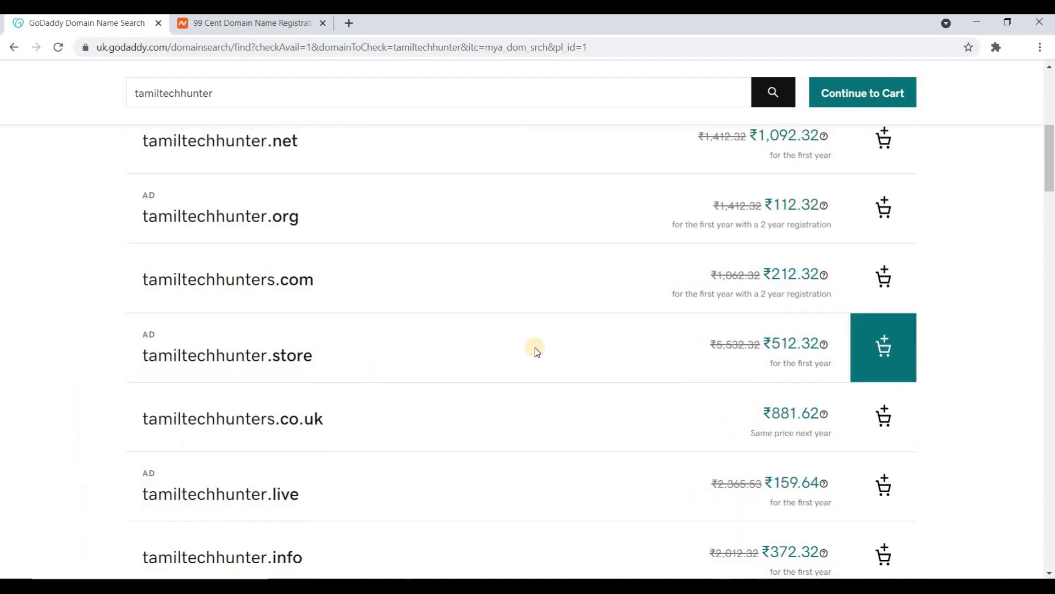
scroll(537, 352, down, 3)
scroll(311, 344, down, 1)
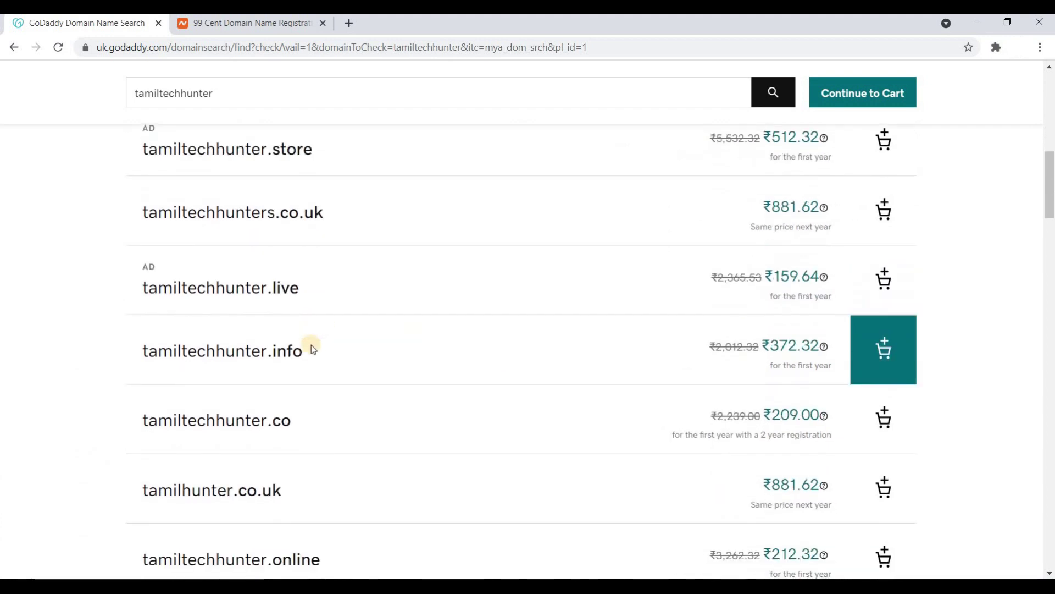
scroll(311, 352, down, 3)
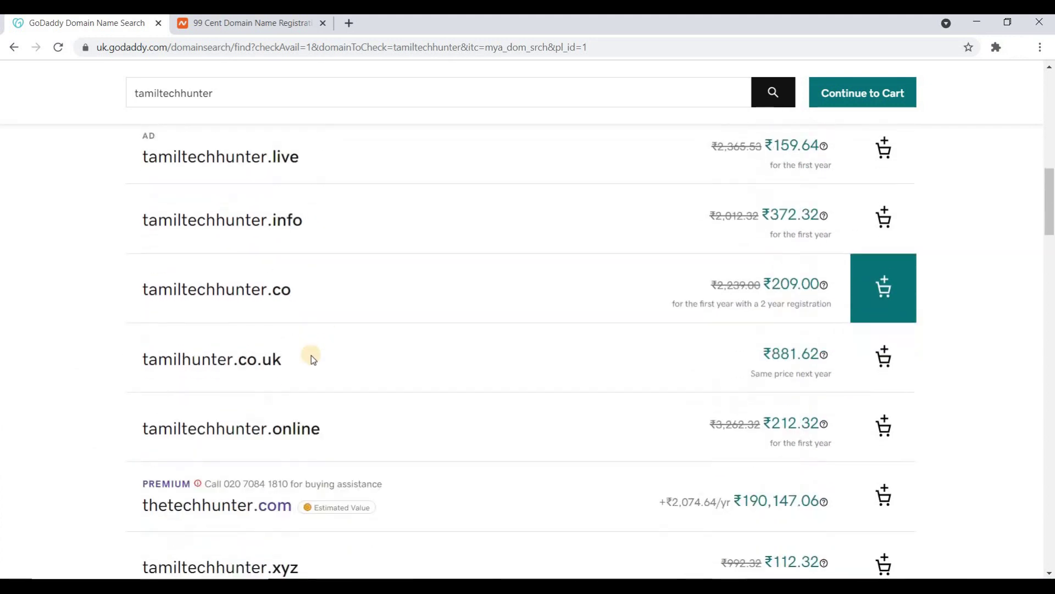
scroll(291, 380, down, 1)
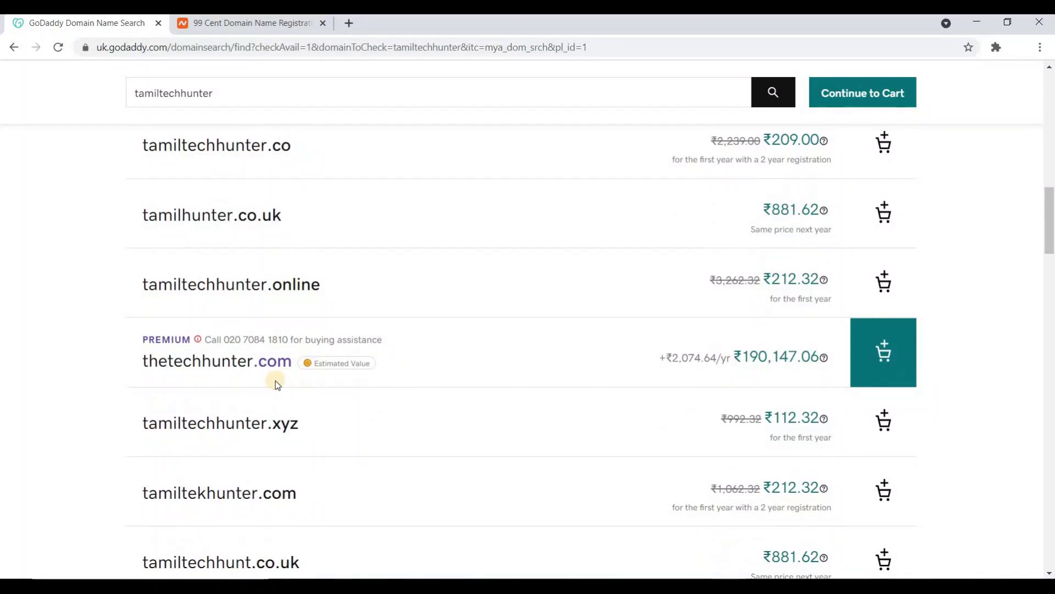
scroll(302, 319, down, 5)
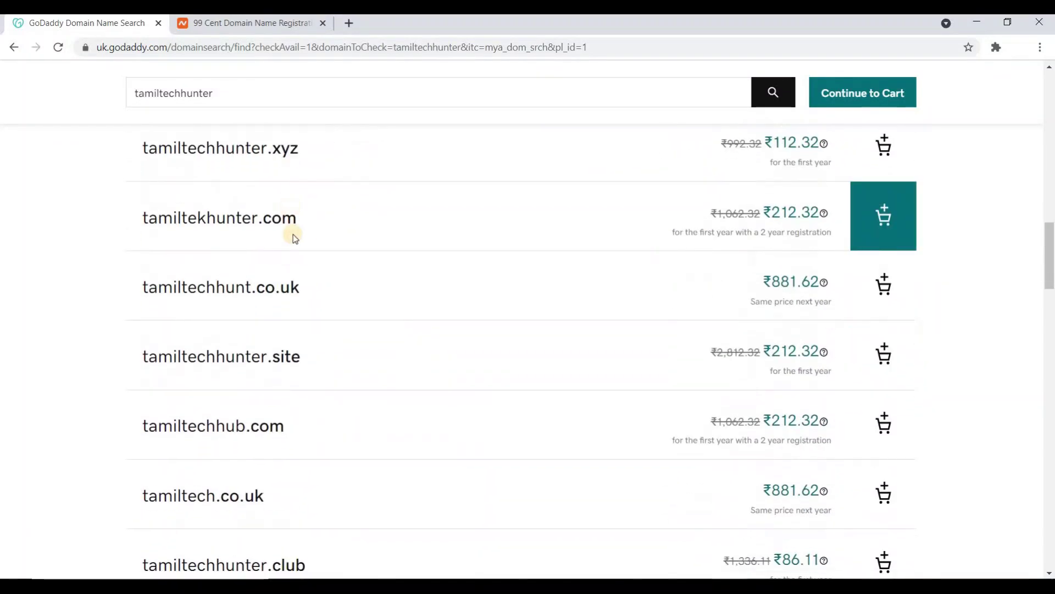
scroll(791, 194, down, 9)
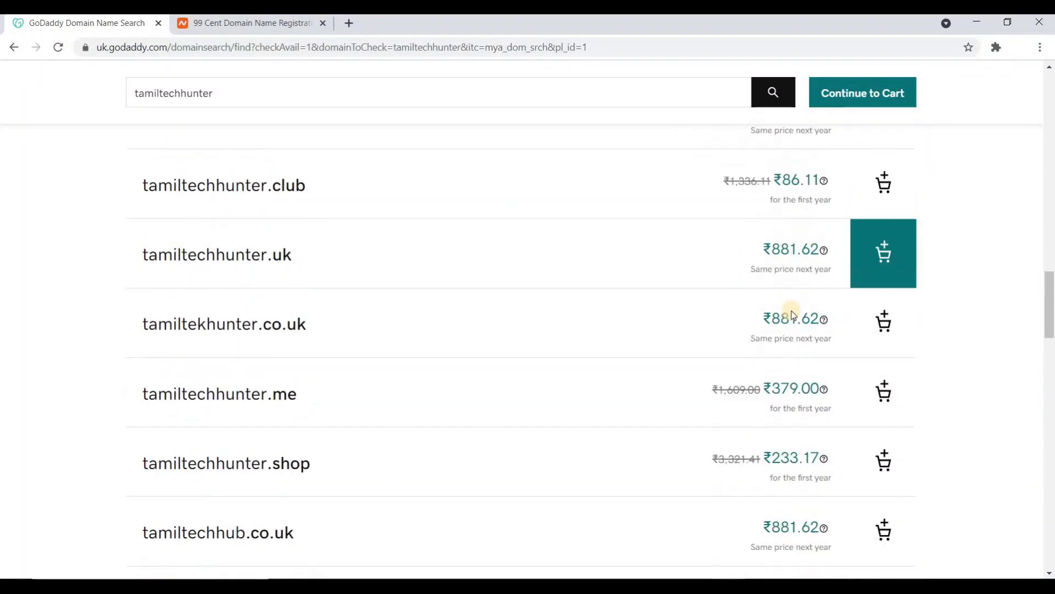
drag(1046, 348, 1031, 90)
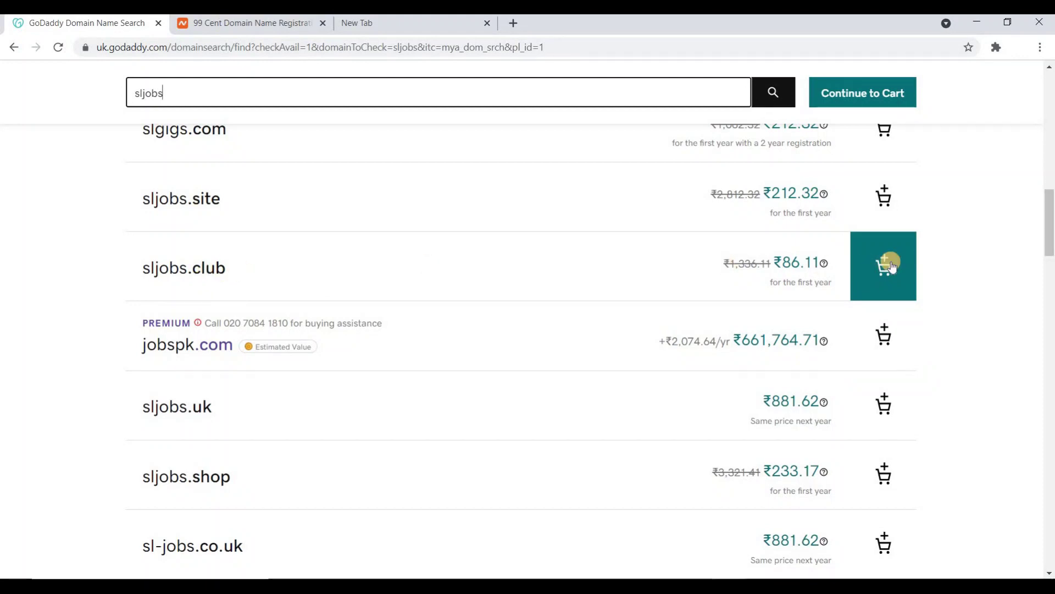
Add the sljobs.club domain to the cart and continue to its add-on options
click(884, 268)
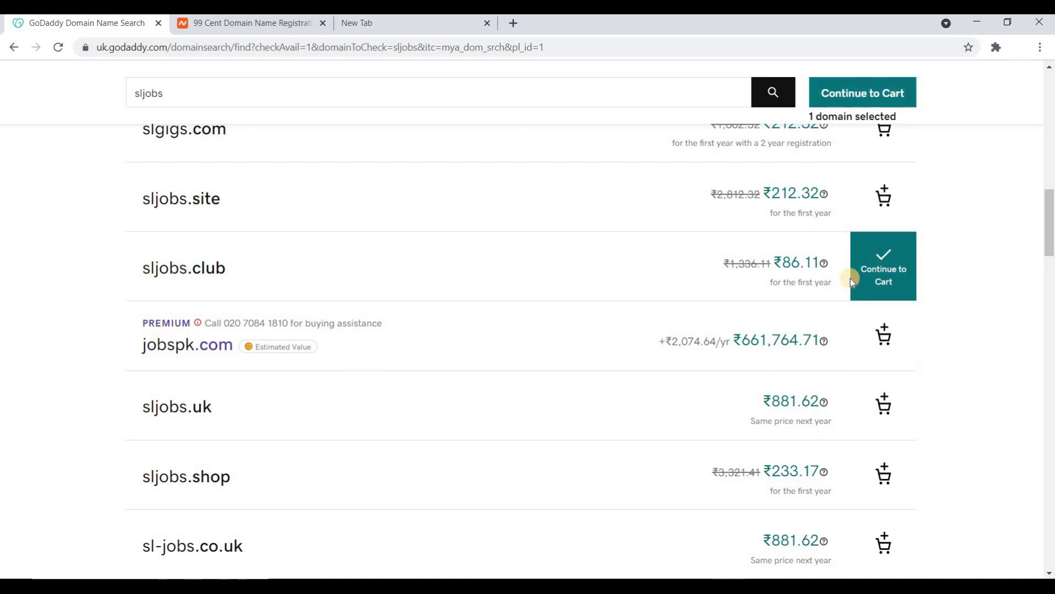
click(831, 101)
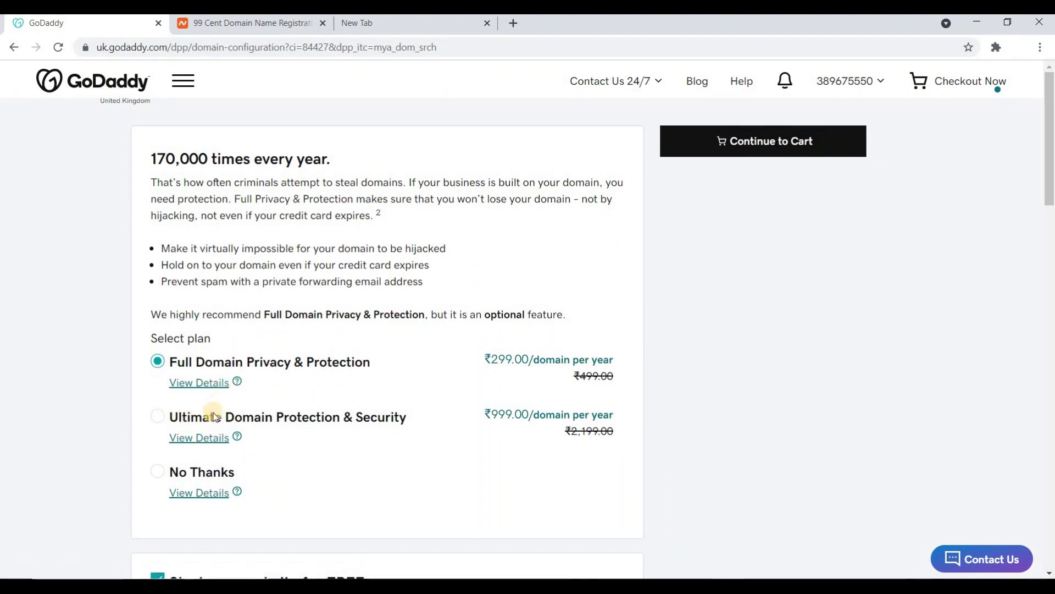
Choose No Thanks for the domain protection plan and review the free website and matching email address options
scroll(177, 432, down, 1)
click(159, 411)
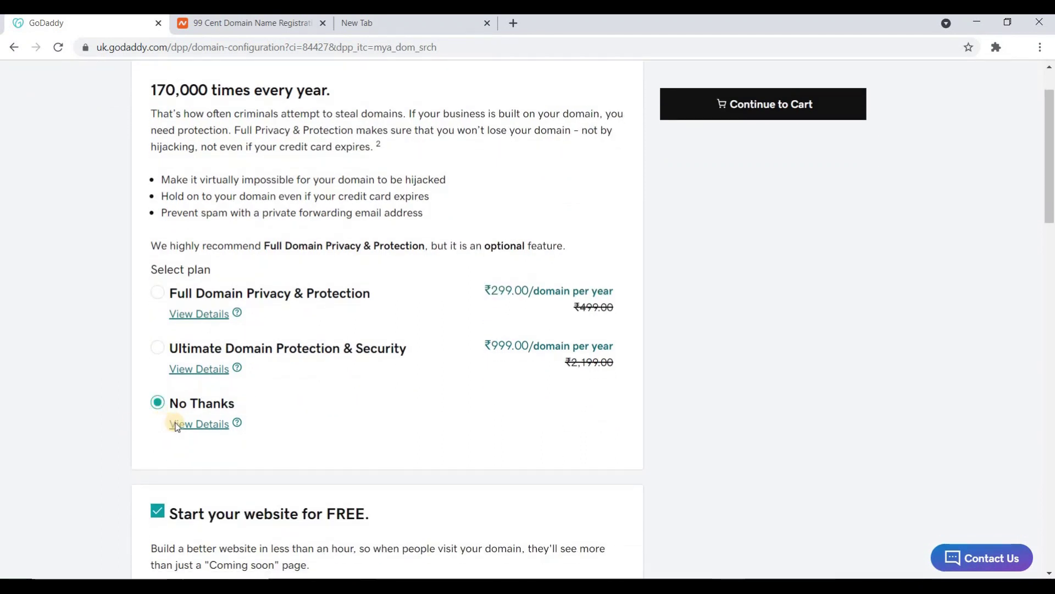
scroll(293, 385, down, 3)
scroll(301, 395, down, 4)
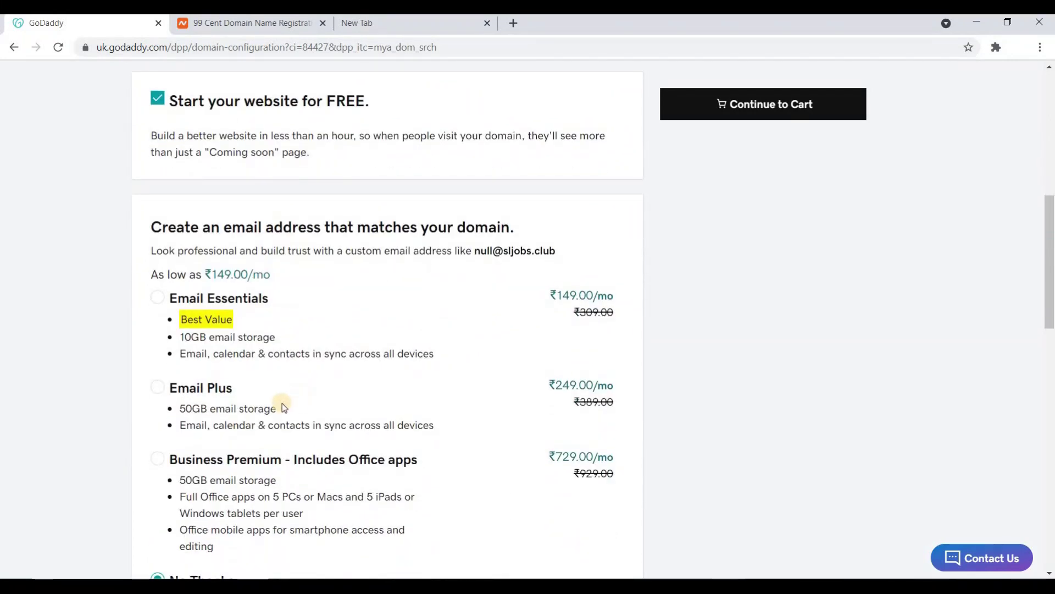
scroll(270, 402, down, 3)
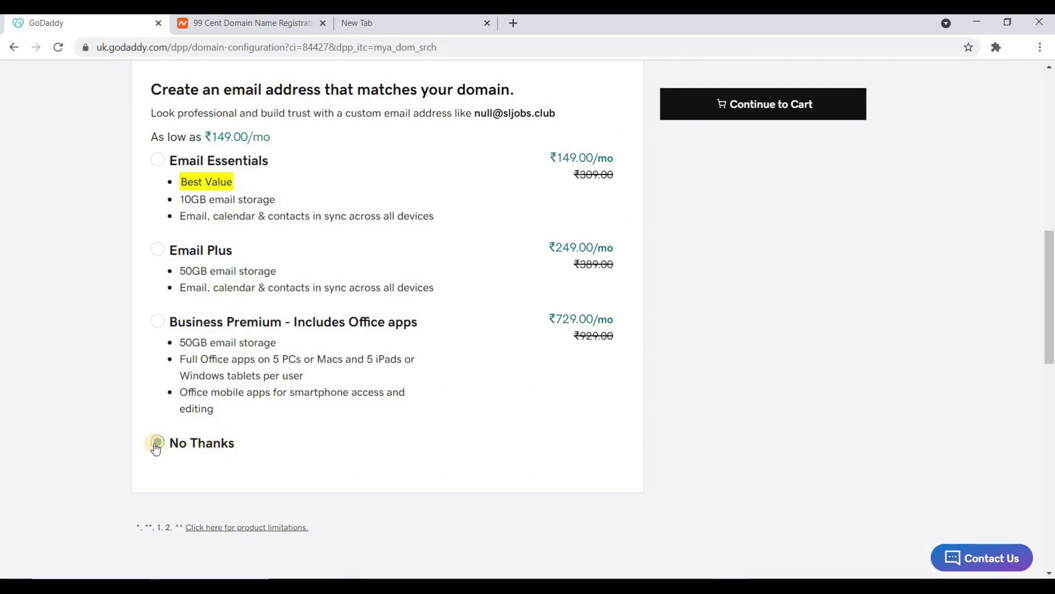
Try the Full Domain Privacy & Protection plan and switch the selection back to No Thanks
scroll(156, 445, up, 8)
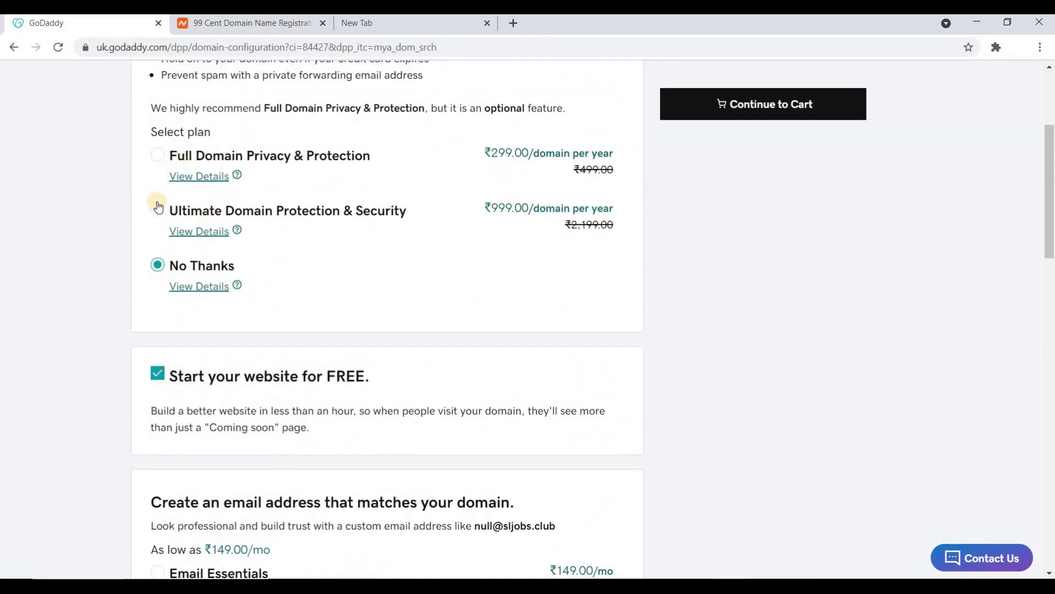
click(155, 159)
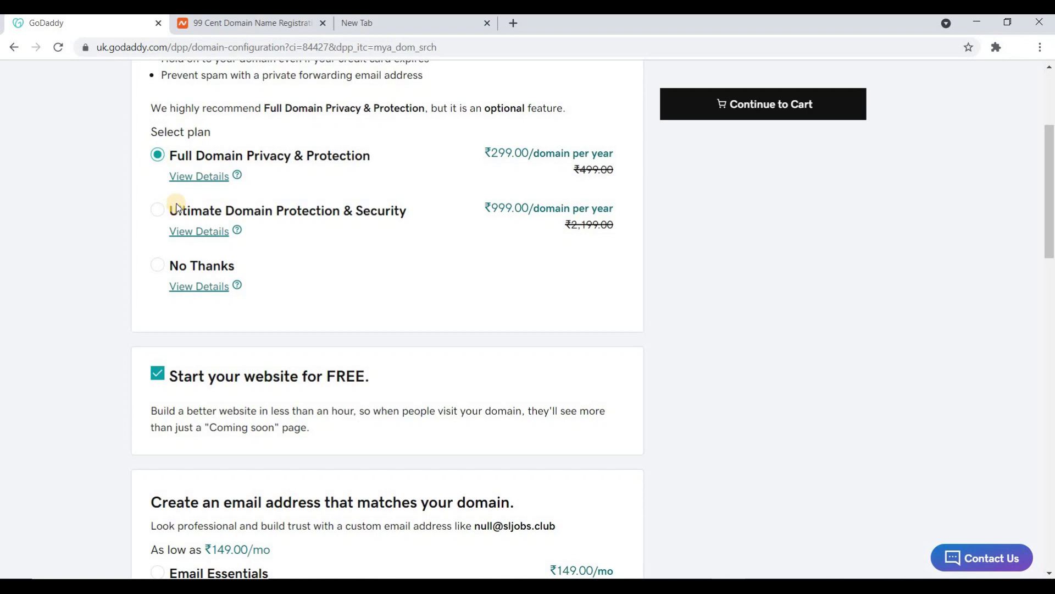
click(159, 278)
Continue to the cart and review the sljobs.club registration in the basket
scroll(550, 275, up, 4)
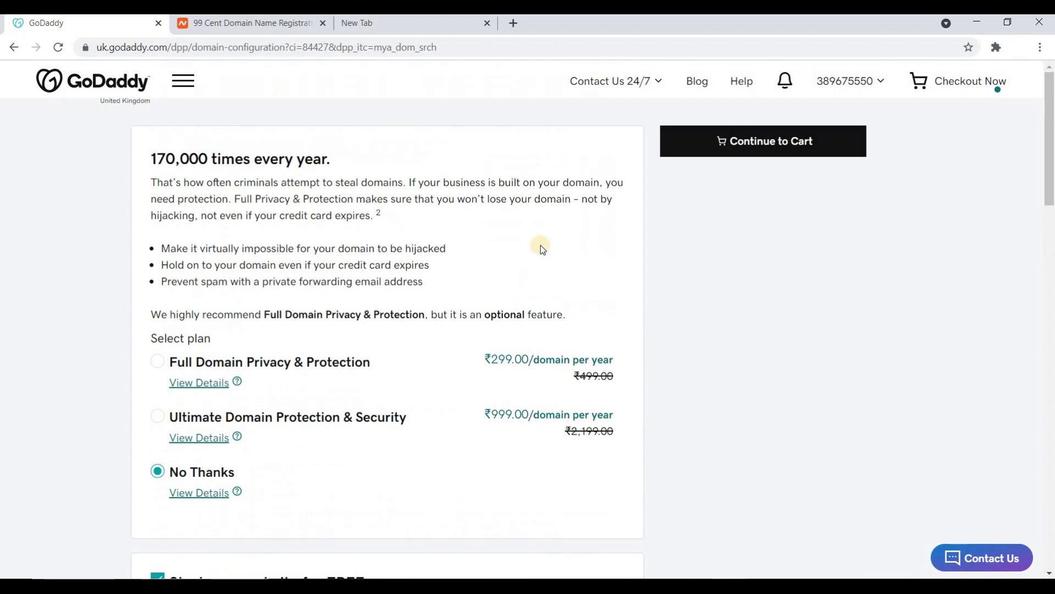
click(732, 142)
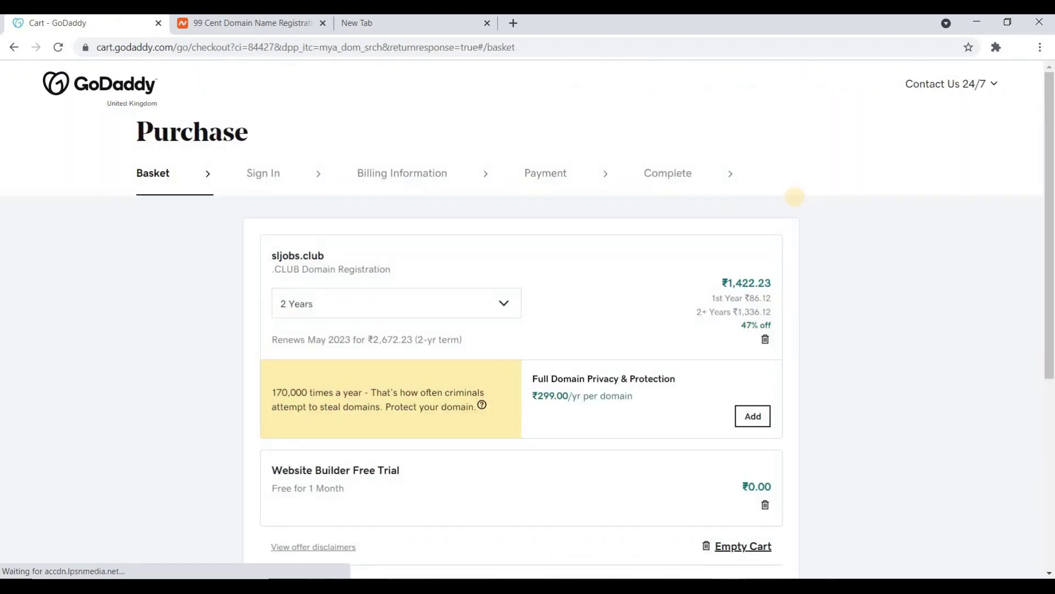
scroll(827, 209, down, 1)
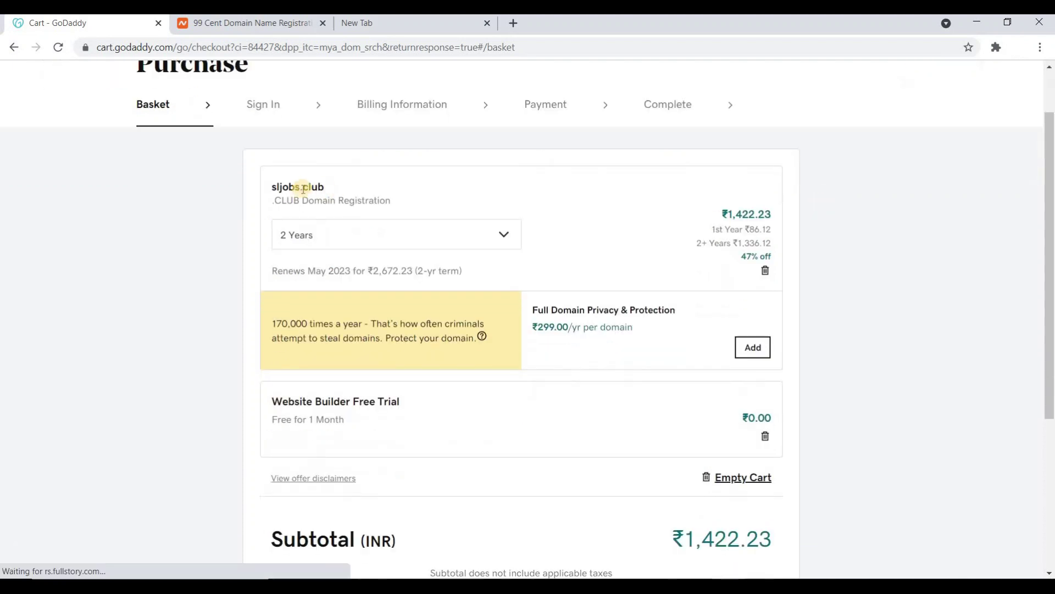
Set the sljobs.club registration term to 1 Year and remove the Website Builder Free Trial from the basket
double_click(351, 189)
click(308, 209)
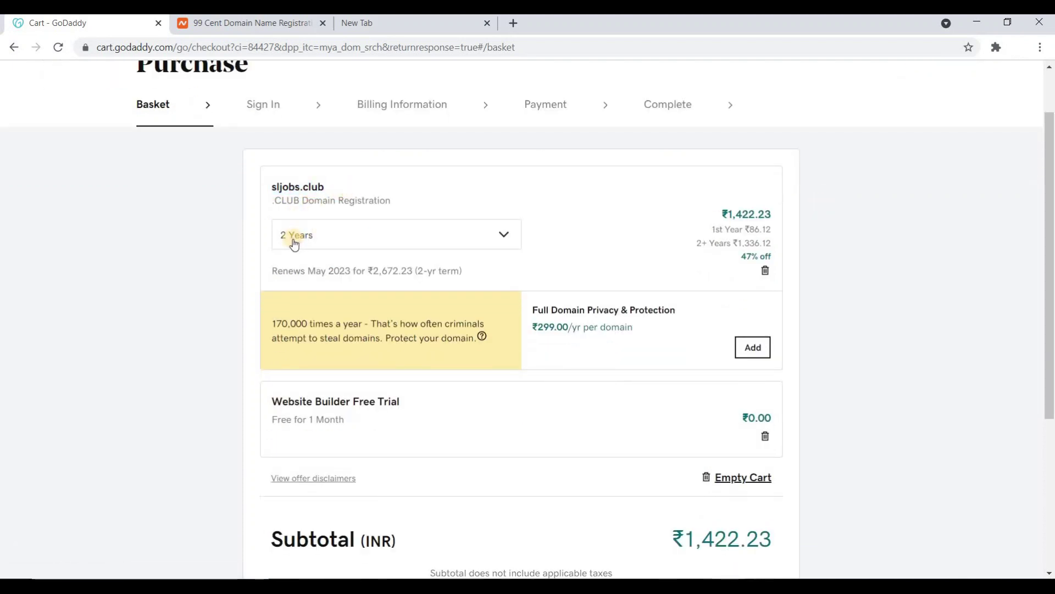
click(505, 237)
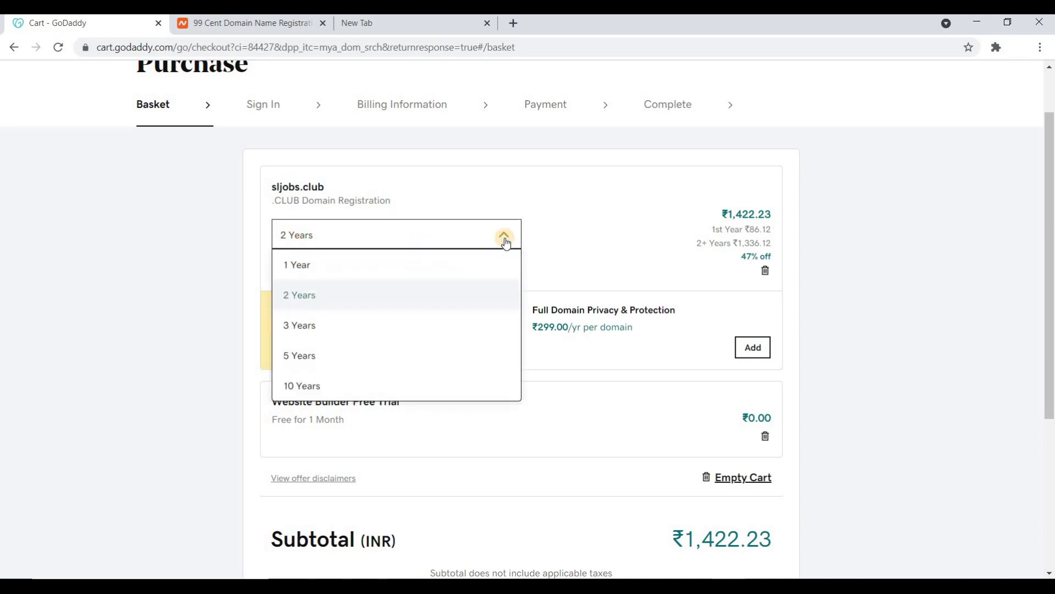
click(355, 269)
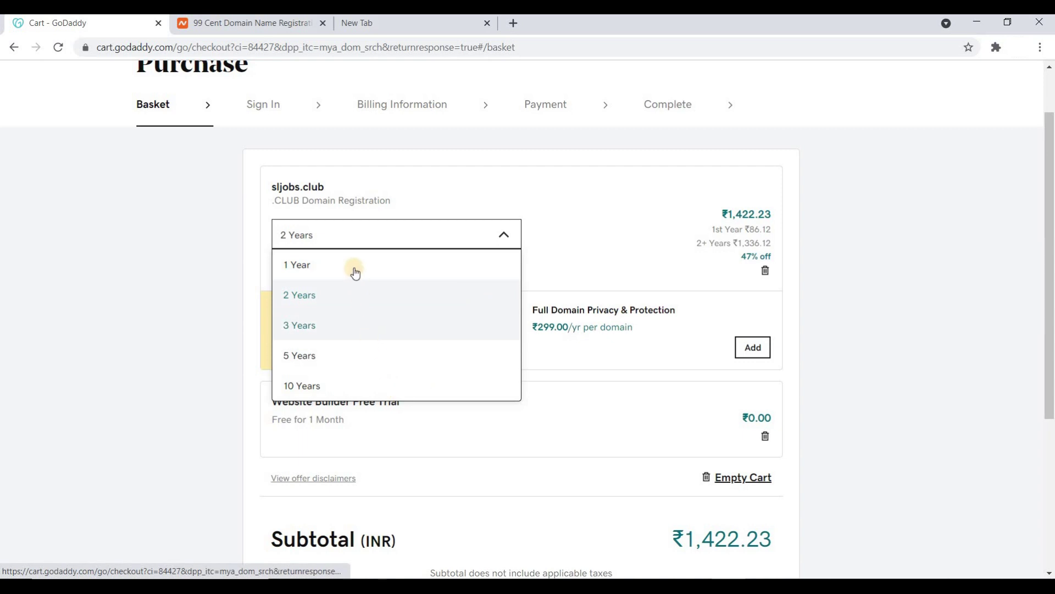
click(355, 269)
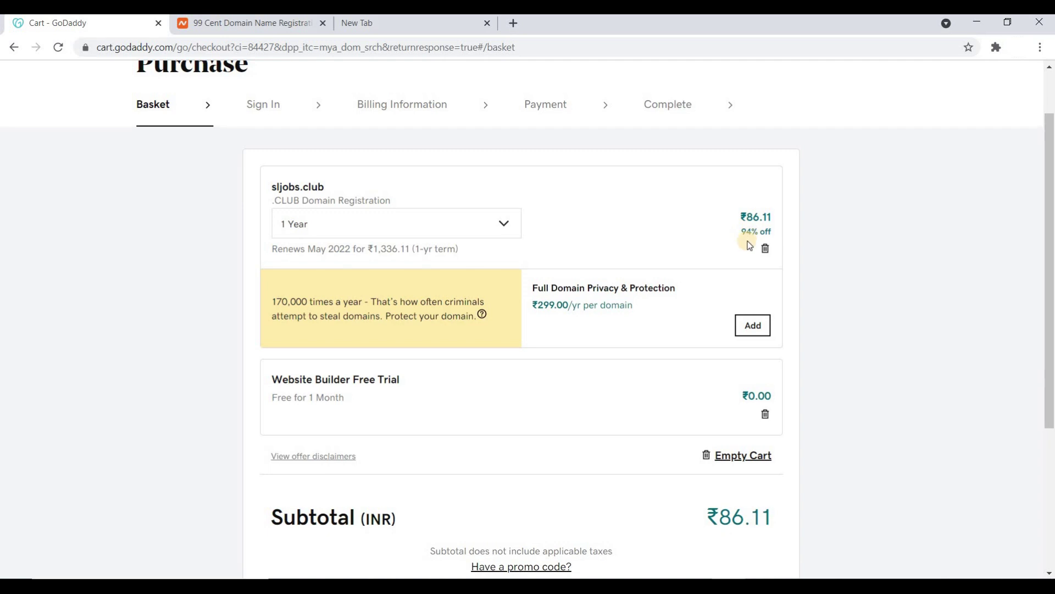
scroll(577, 295, down, 3)
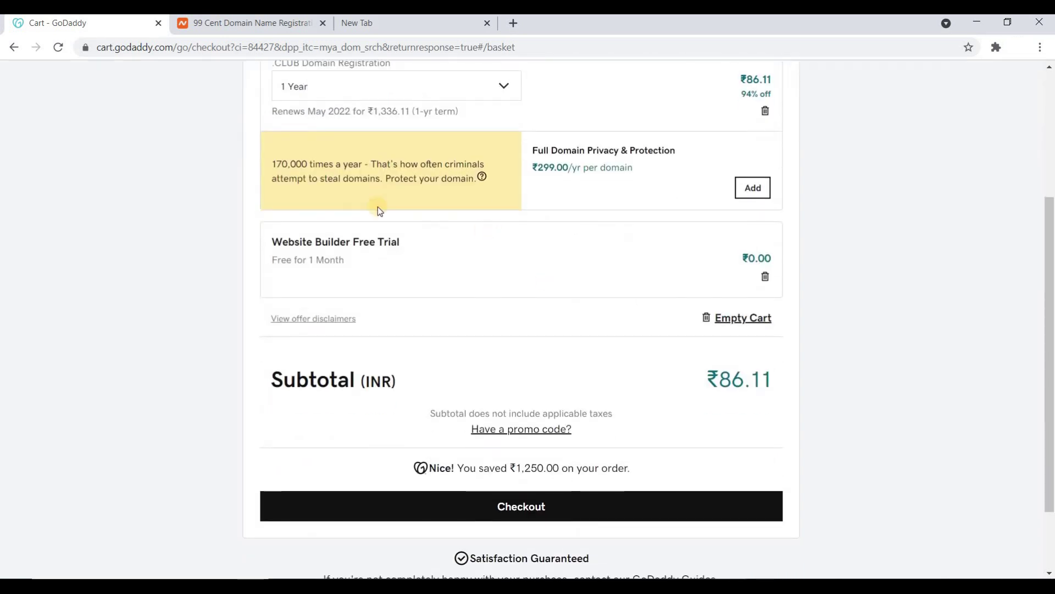
click(766, 279)
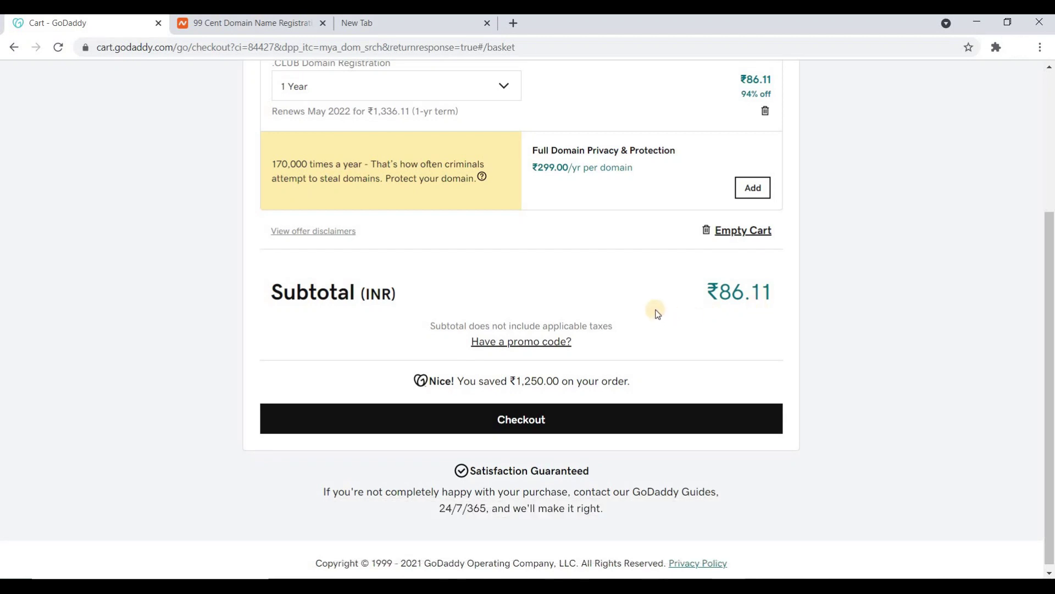
Copy the basket subtotal and search Google for "₹86.11 to $" to convert it to US dollars
drag(777, 291, 710, 291)
key(ctrl+c)
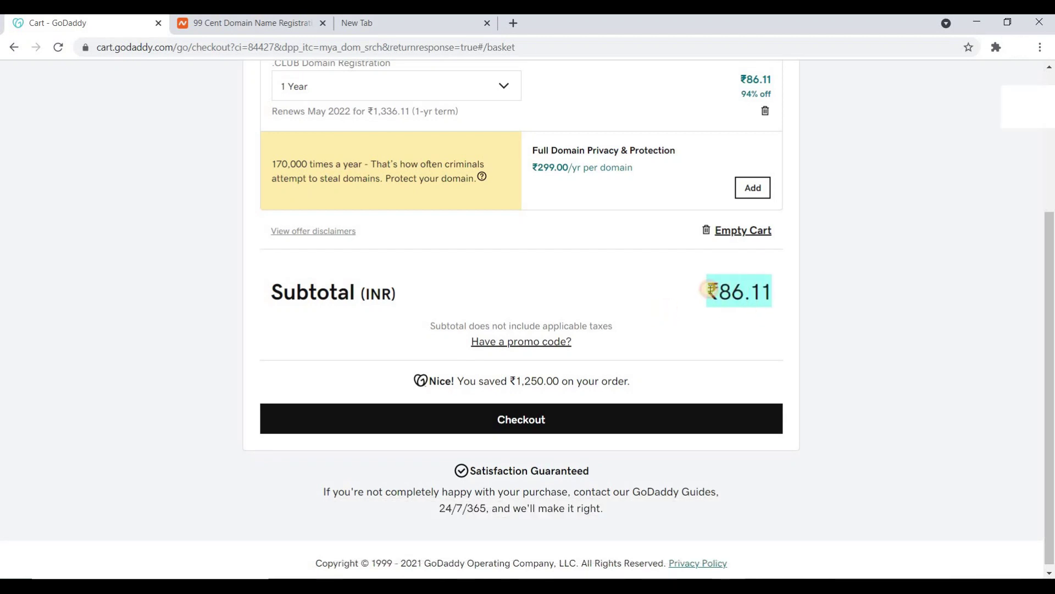
click(411, 28)
key(ctrl+a)
key(ctrl+v)
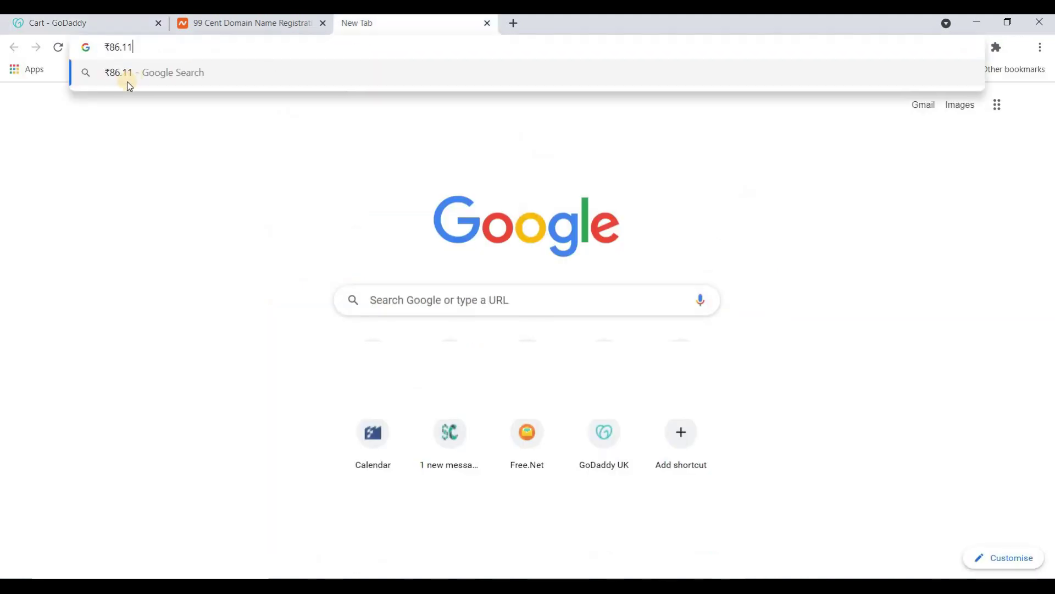
text(to $)
key(Return)
drag(123, 222, 165, 222)
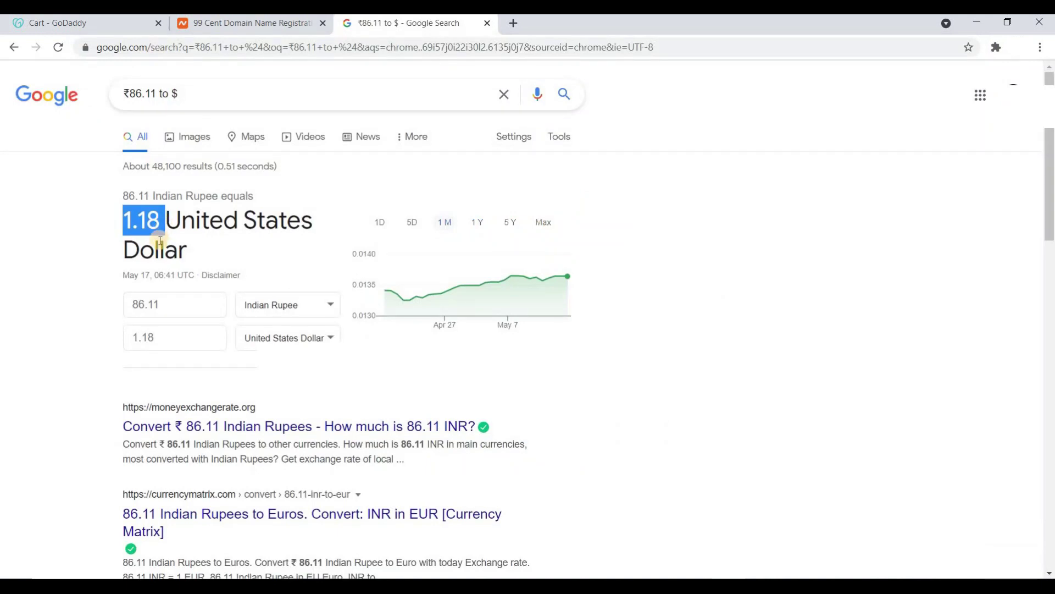
click(142, 227)
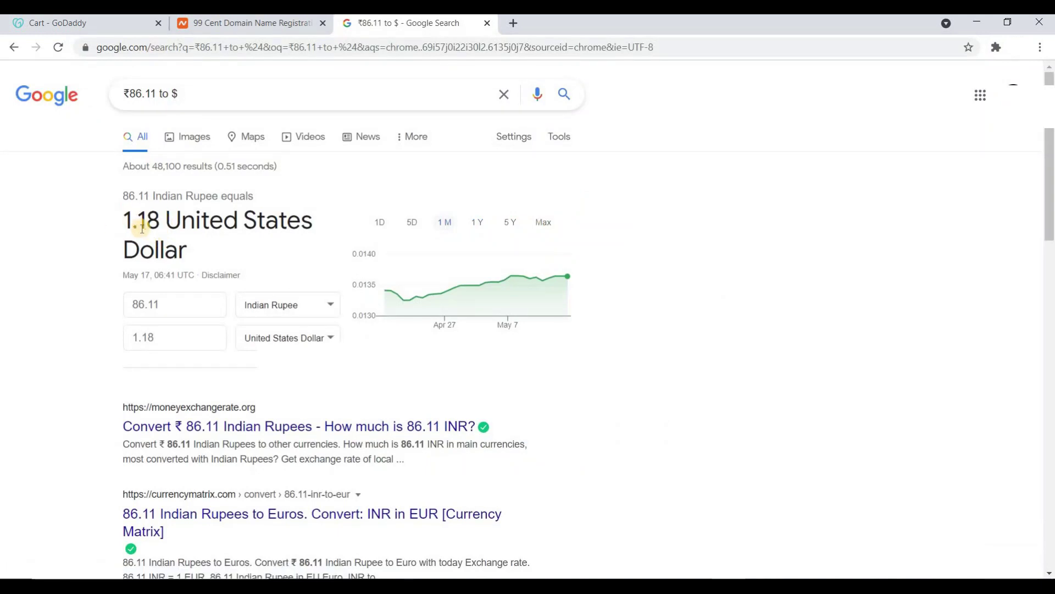
Return to the GoDaddy basket, proceed to checkout and complete the billing information form
click(91, 24)
click(733, 276)
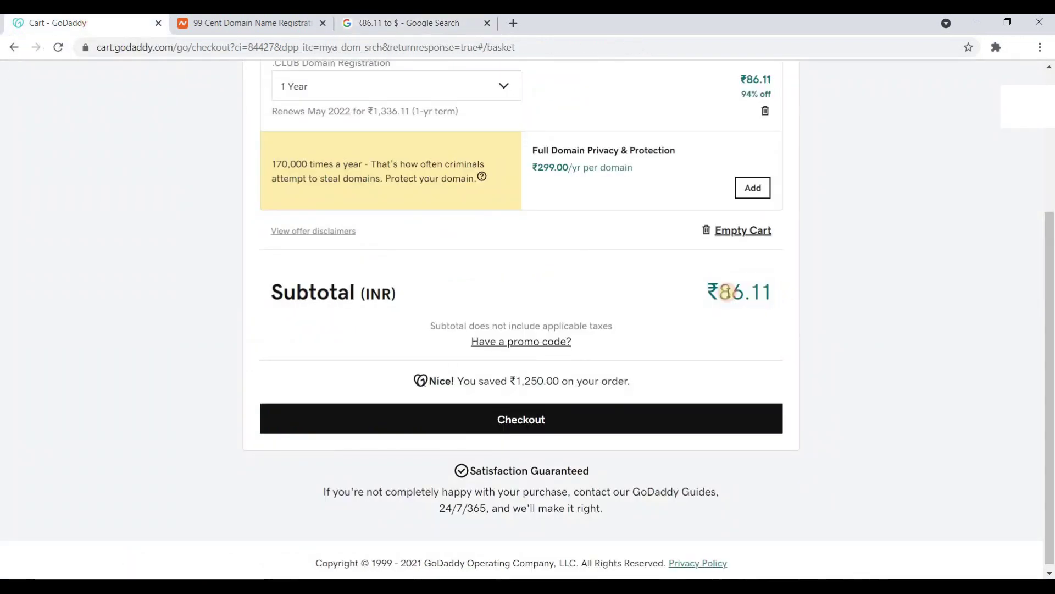
click(586, 419)
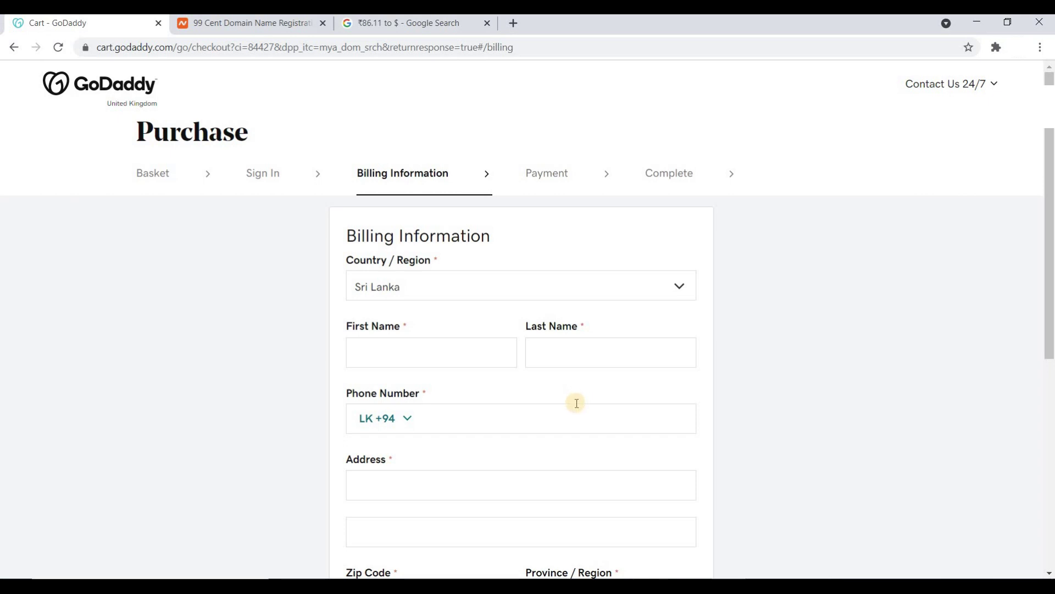
scroll(447, 259, down, 7)
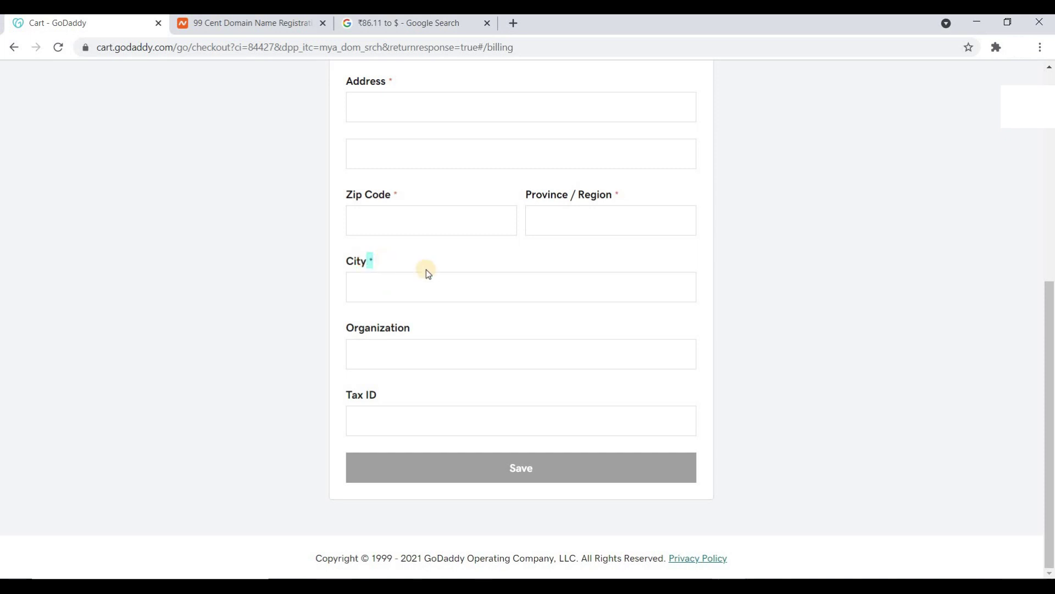
scroll(427, 269, up, 2)
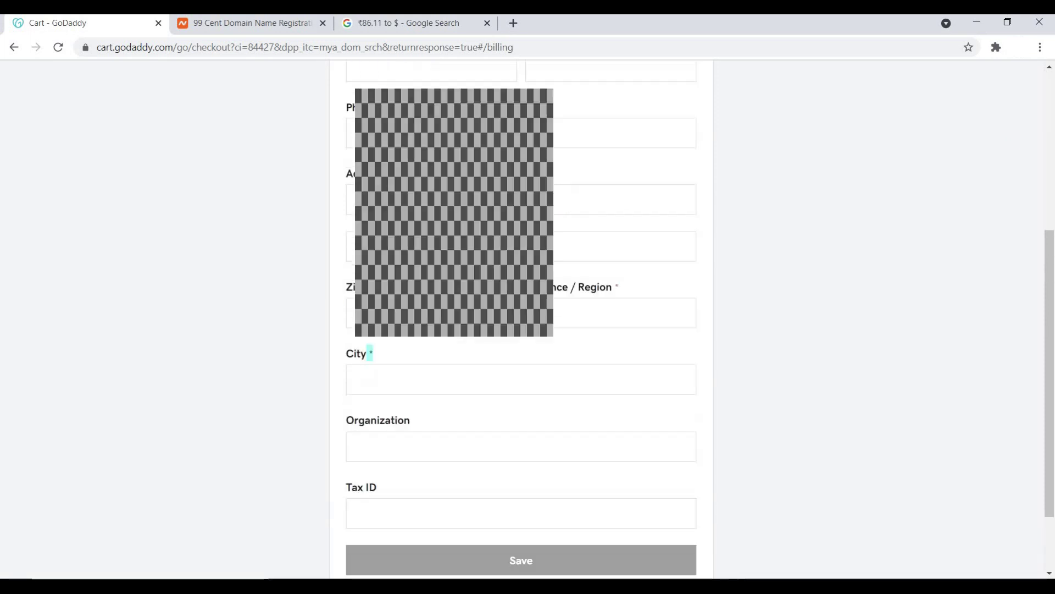
scroll(787, 330, down, 2)
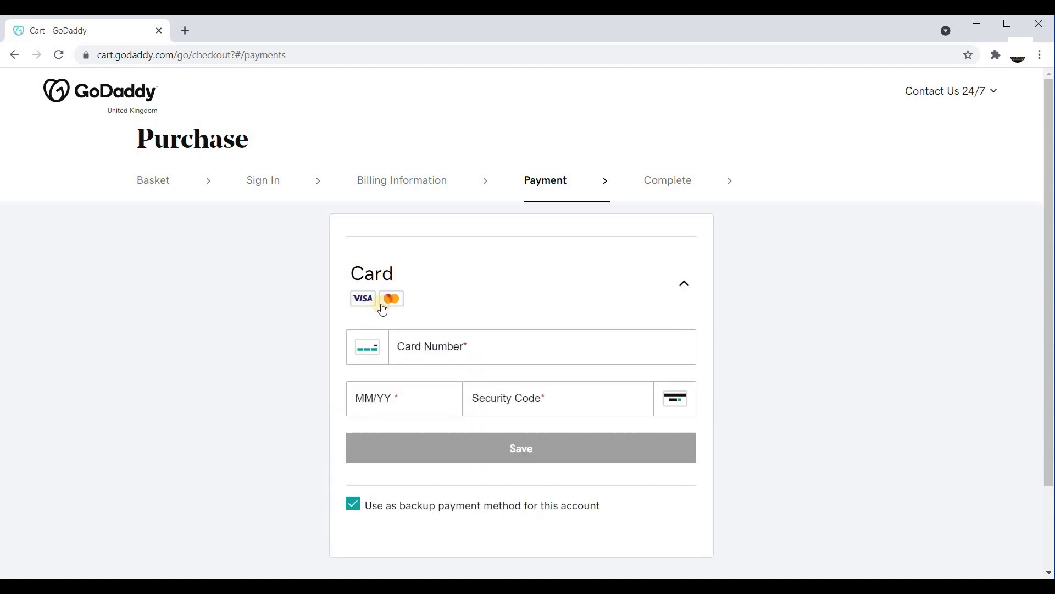
Enter the card number, expiry date and security code, and save the card without making it the backup payment method
click(684, 283)
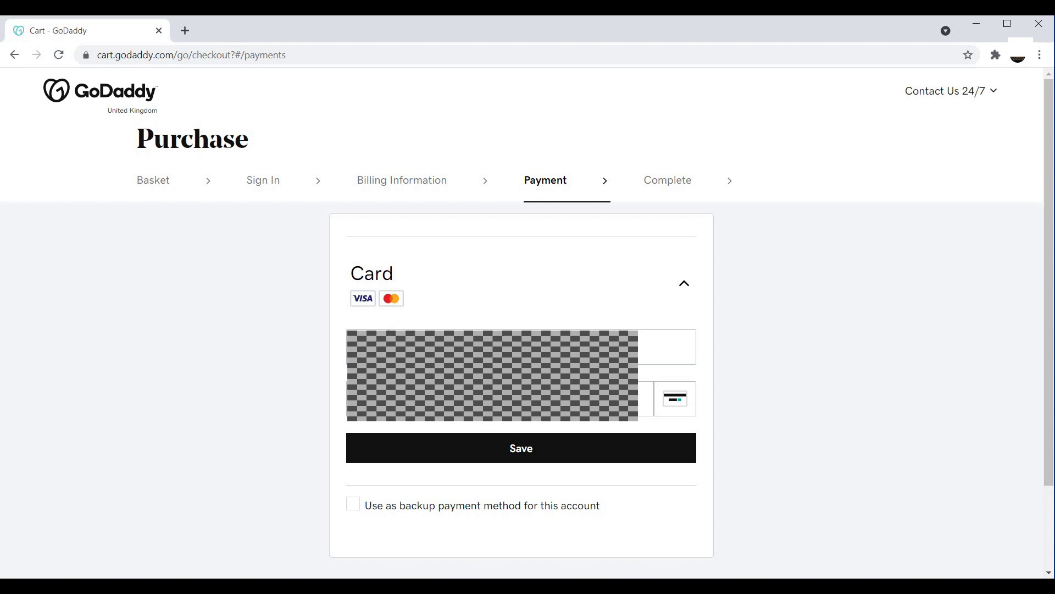
click(487, 436)
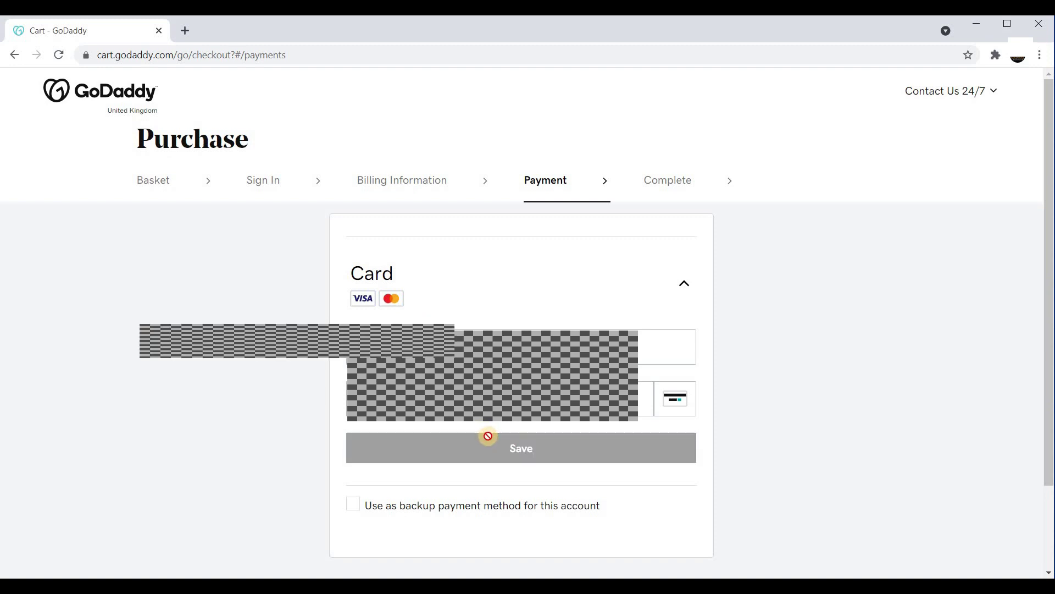
click(969, 75)
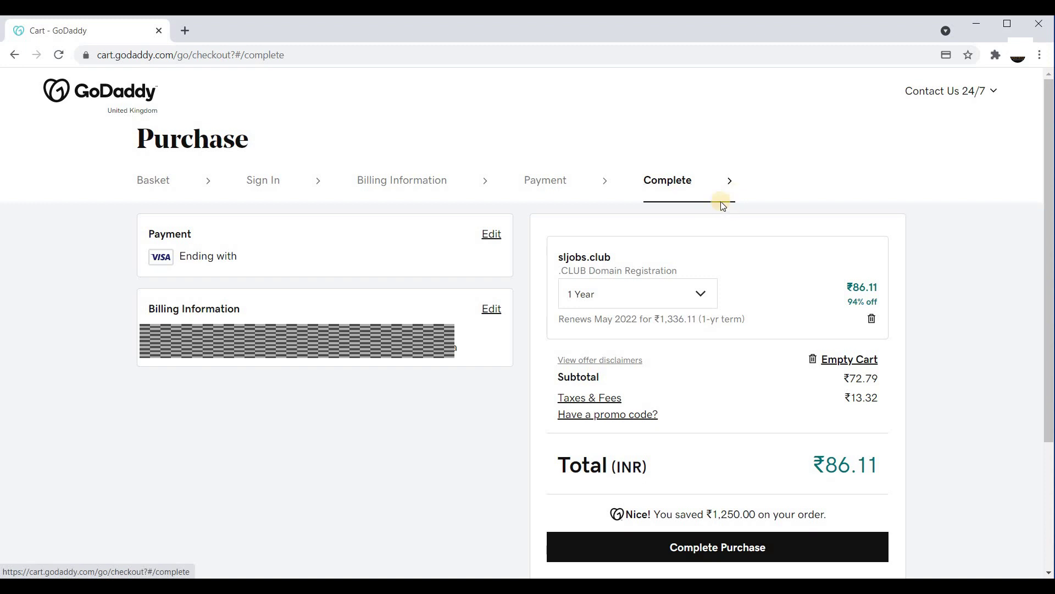
Complete the purchase of sljobs.club and open the account's My Products page
scroll(687, 479, down, 1)
click(717, 479)
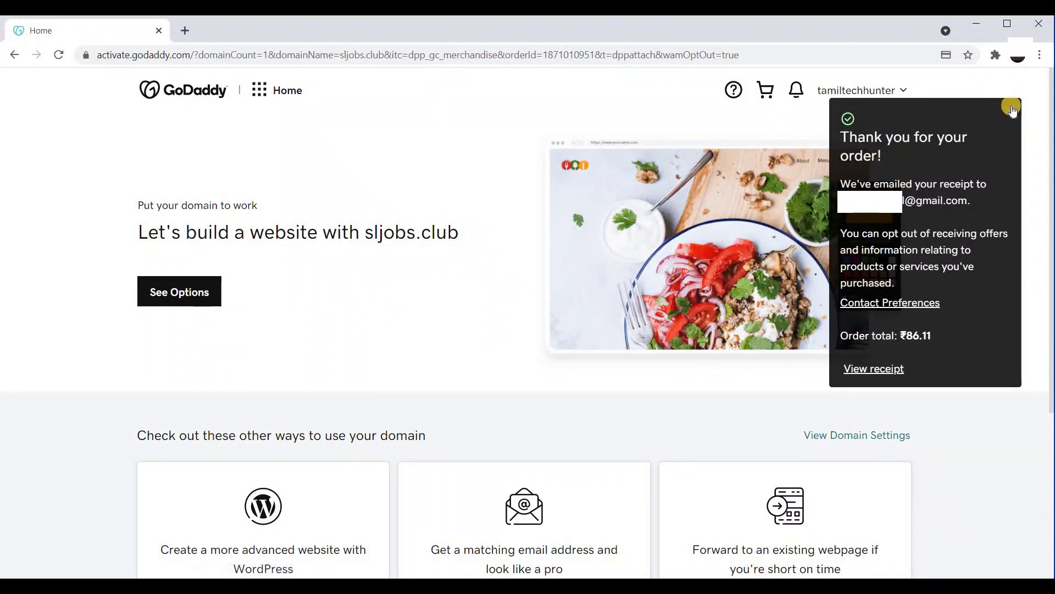
click(1012, 106)
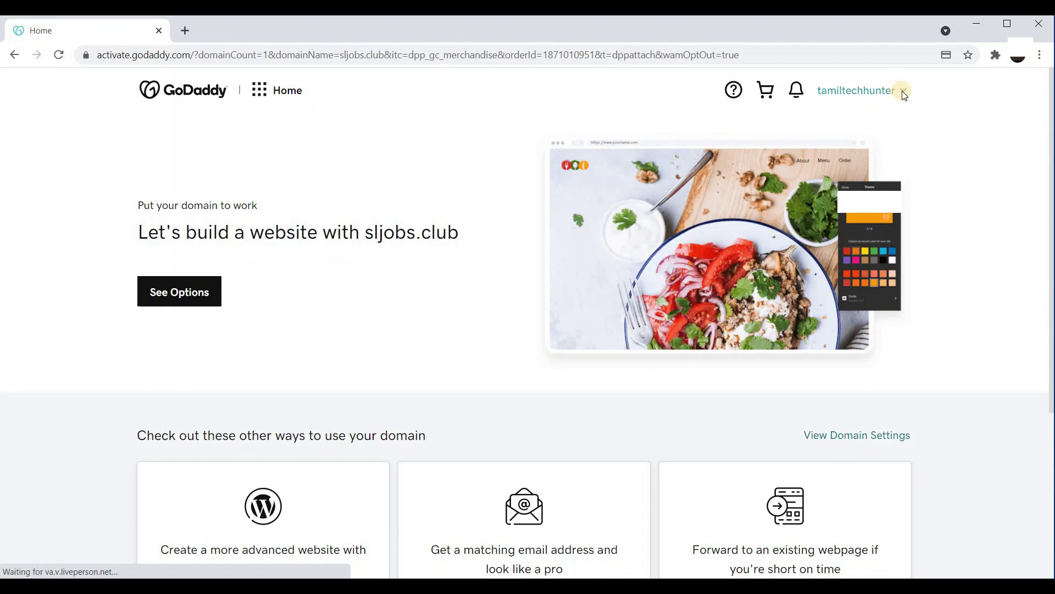
click(904, 91)
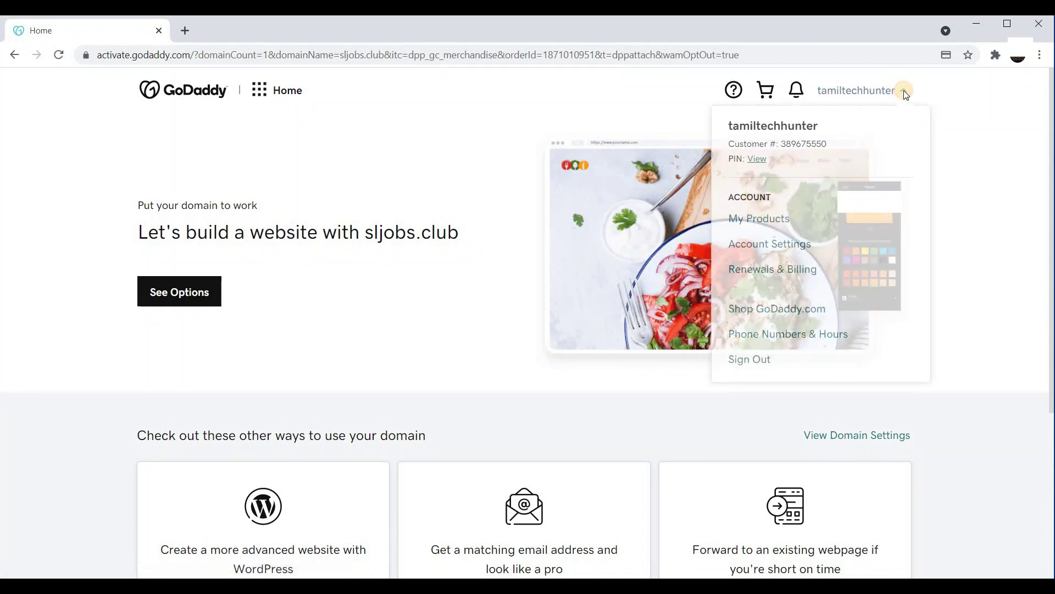
click(759, 220)
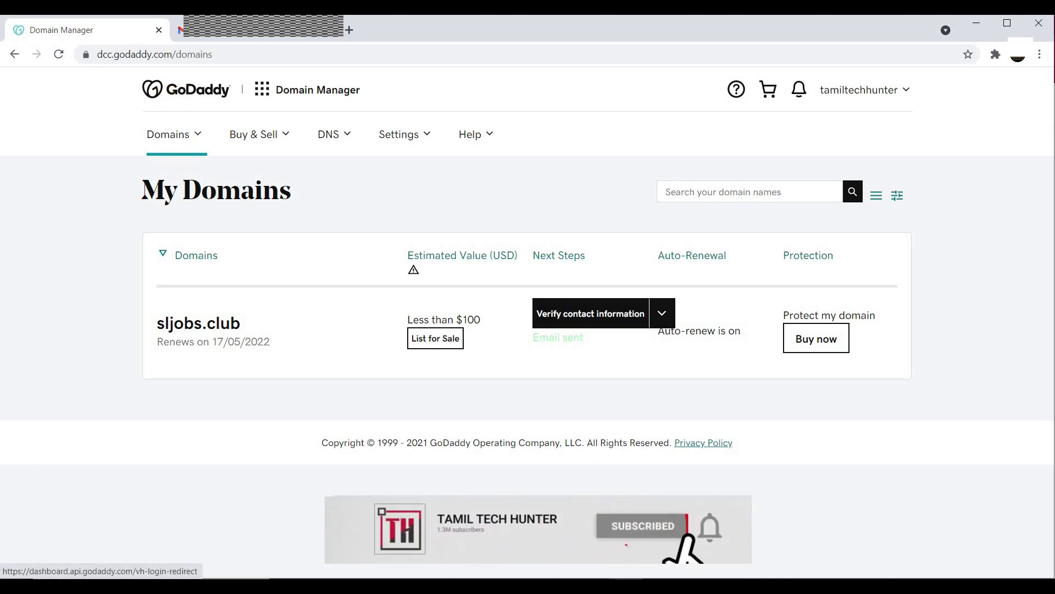
Verify the domain's contact email address from the GoDaddy message in Gmail and go to the My Domains list
key(ctrl+Tab)
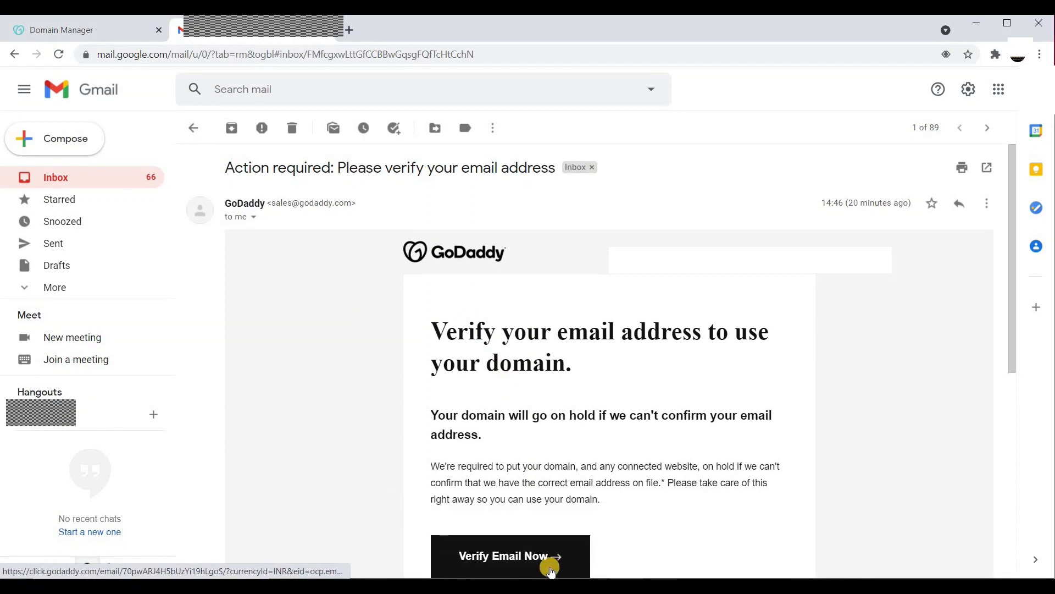
click(546, 555)
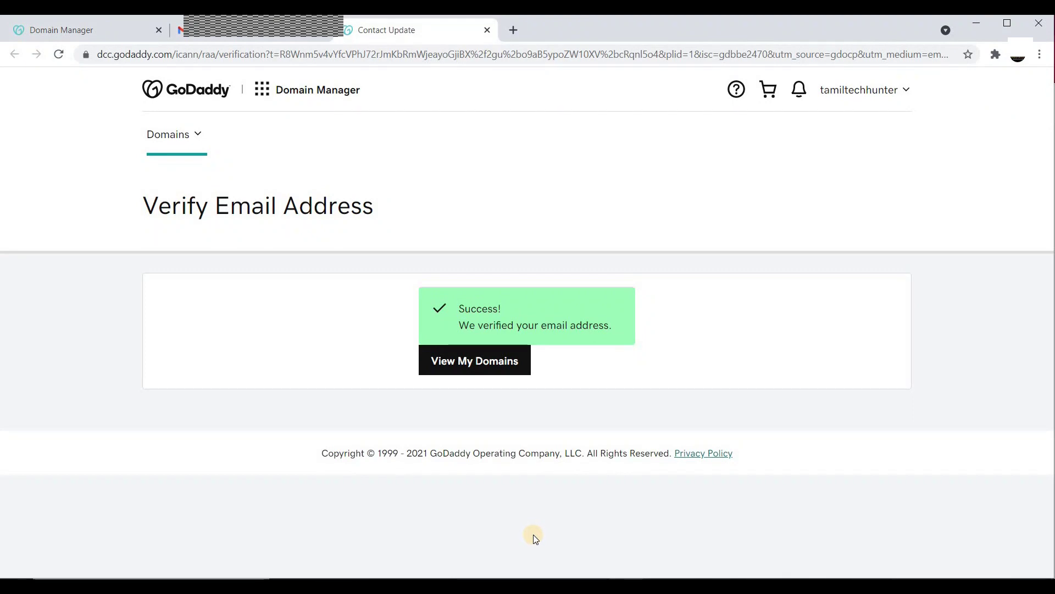
click(450, 372)
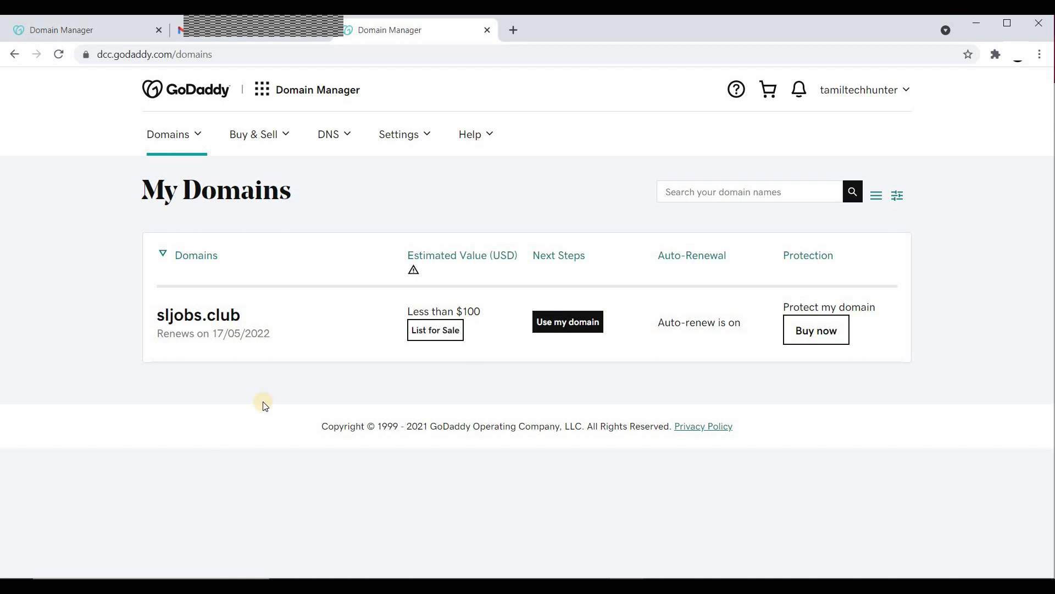
Open the DNS zone management for sljobs.club and review its DNS records
click(559, 329)
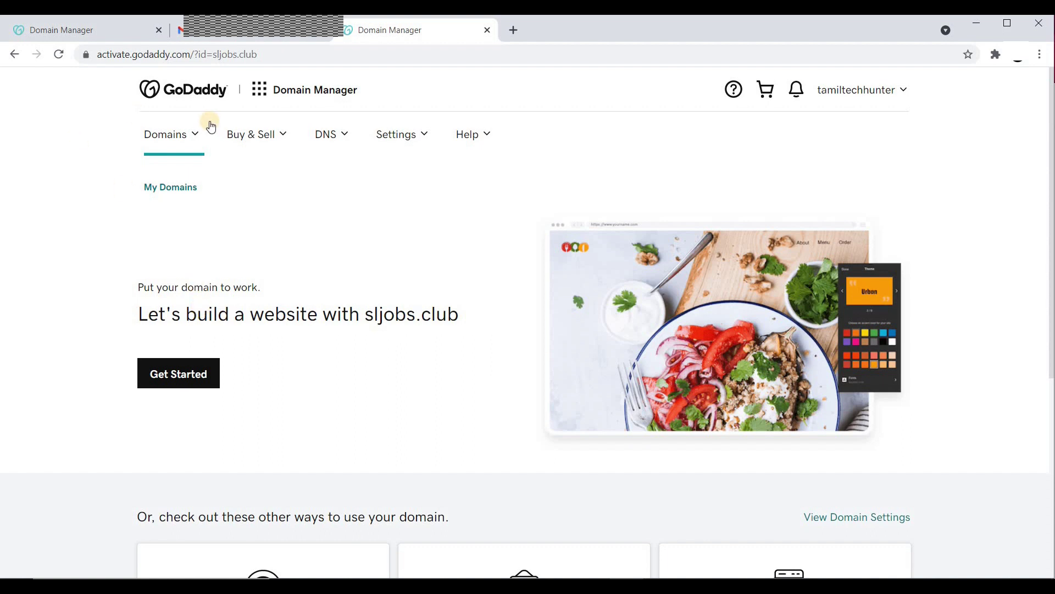
click(333, 135)
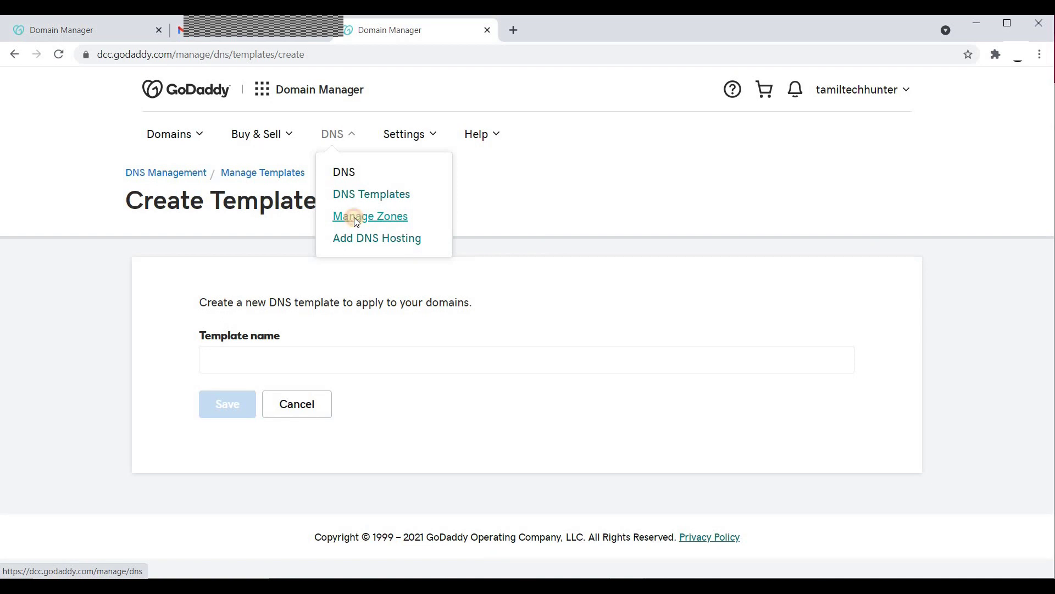
click(354, 217)
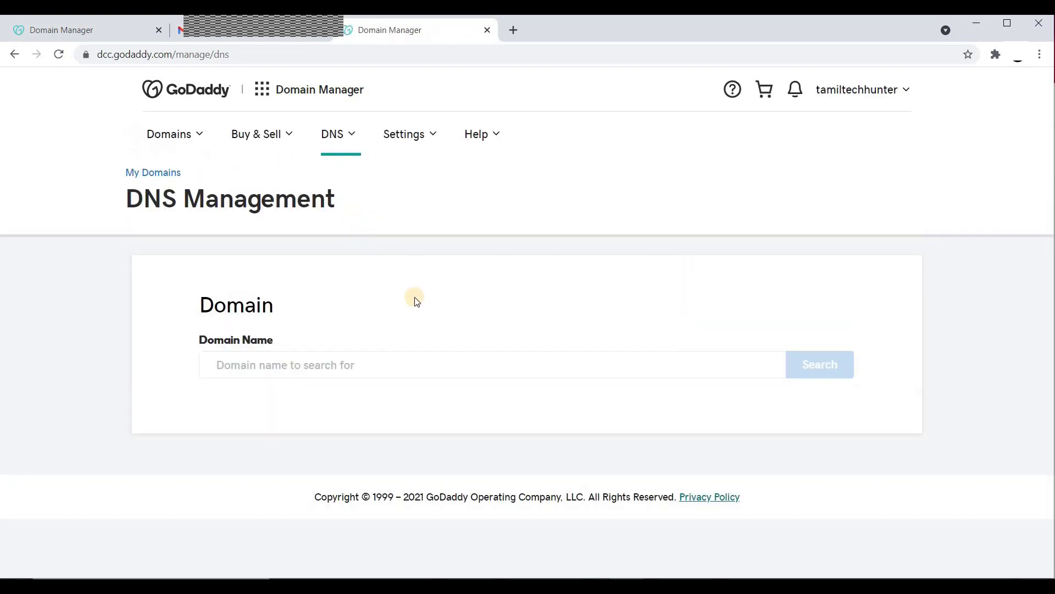
click(359, 367)
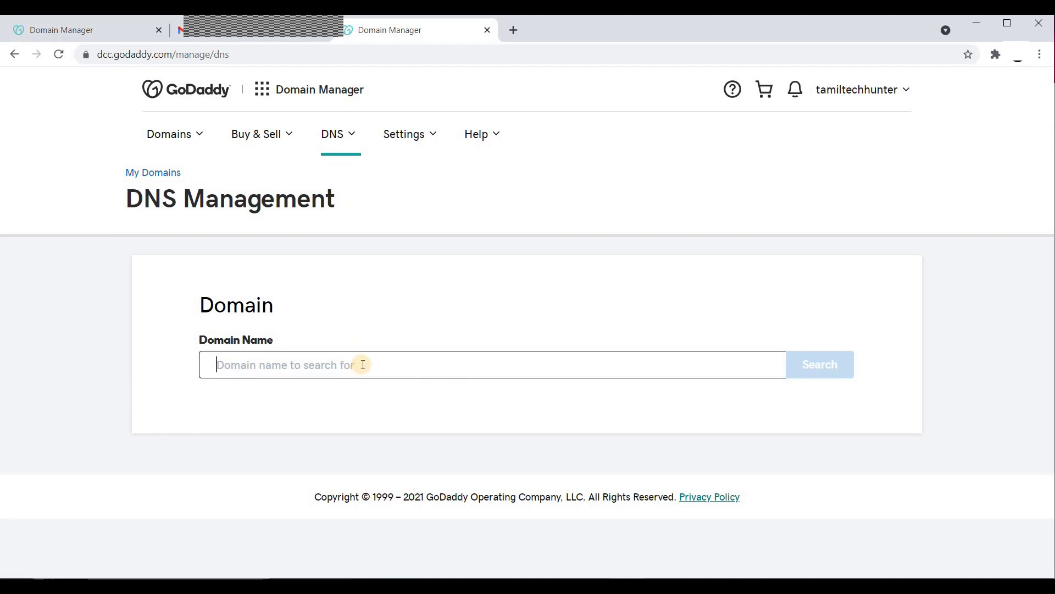
text(sl)
click(304, 394)
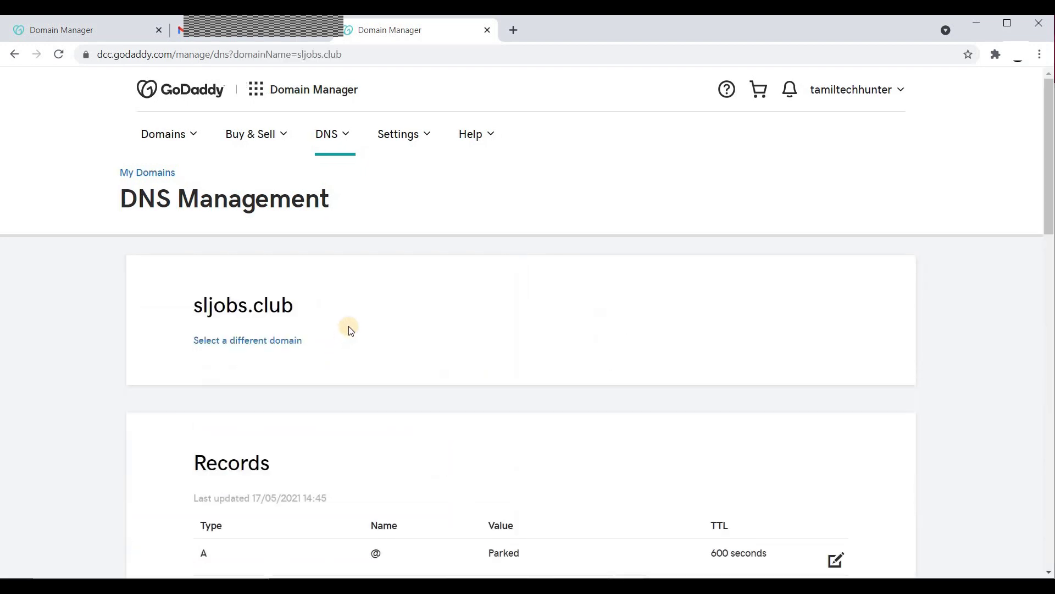
scroll(486, 156, down, 5)
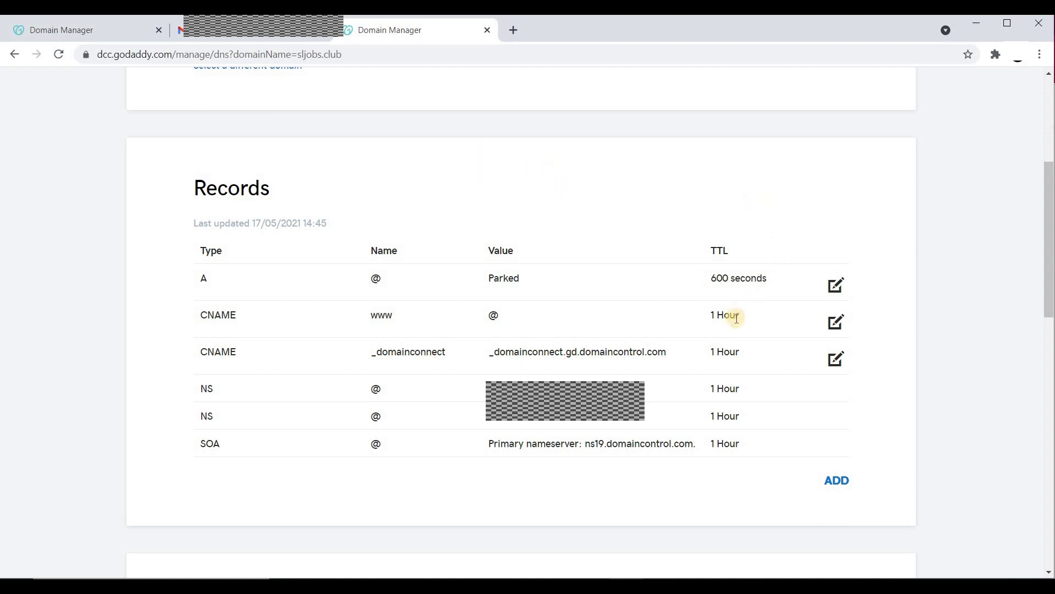
scroll(251, 190, up, 5)
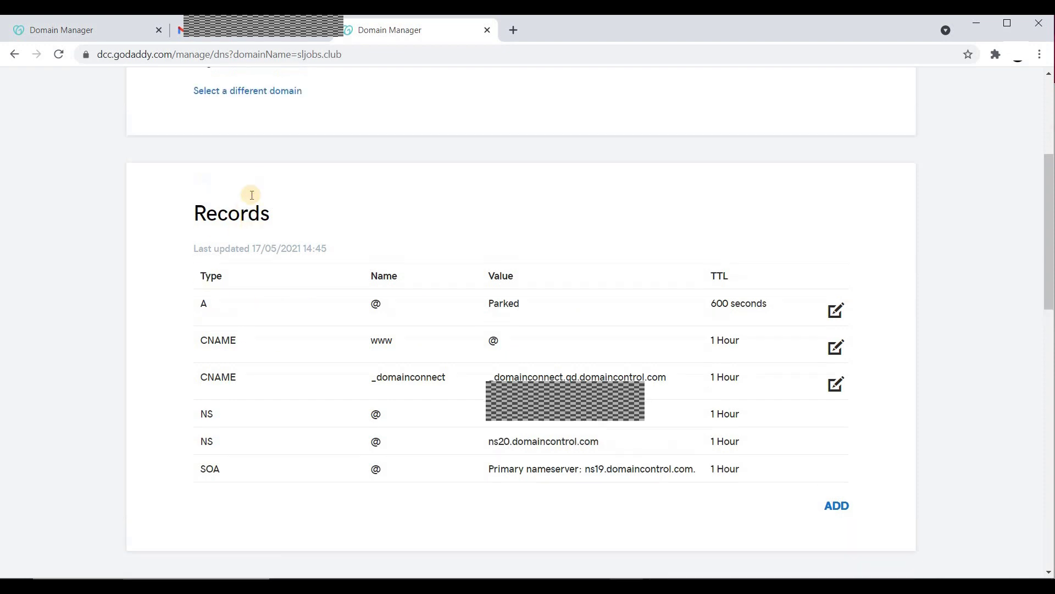
drag(295, 306, 186, 312)
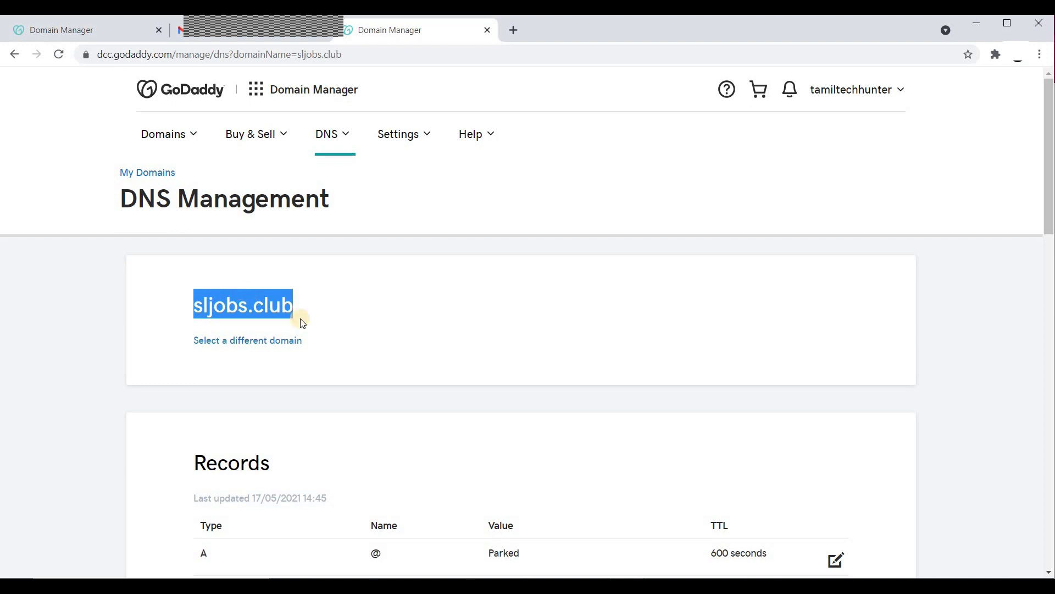
Switch to Blogger and open the settings of the SL JOBS blog
key(alt+Tab)
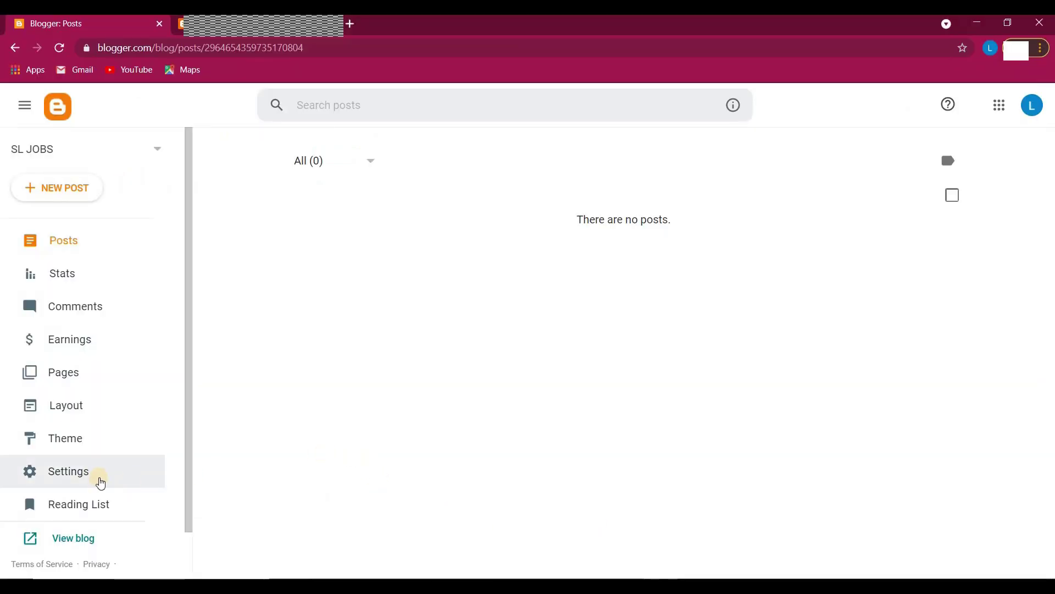
click(80, 477)
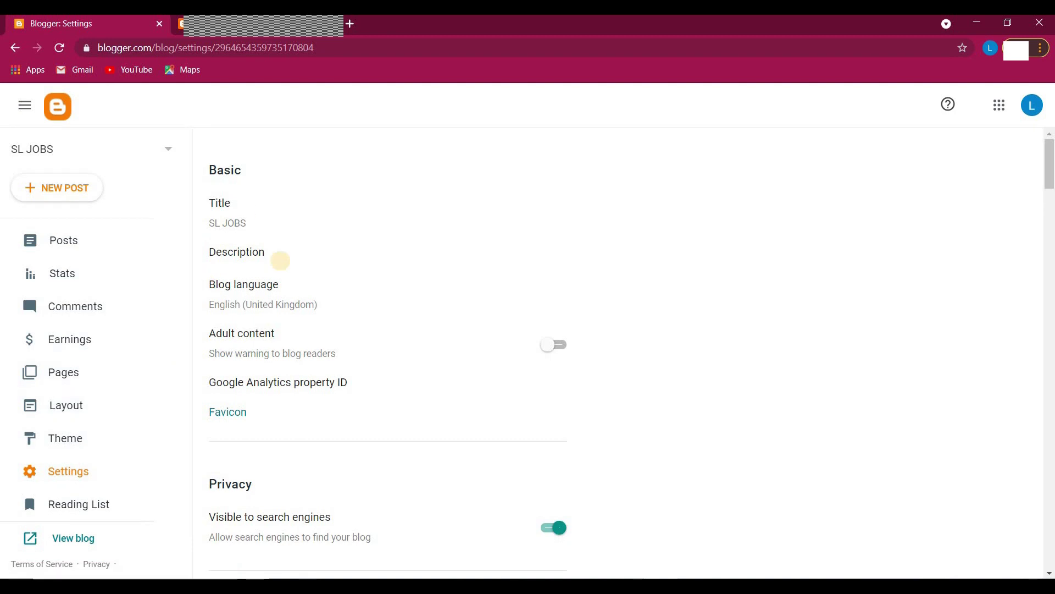
scroll(282, 269, down, 3)
scroll(280, 269, down, 2)
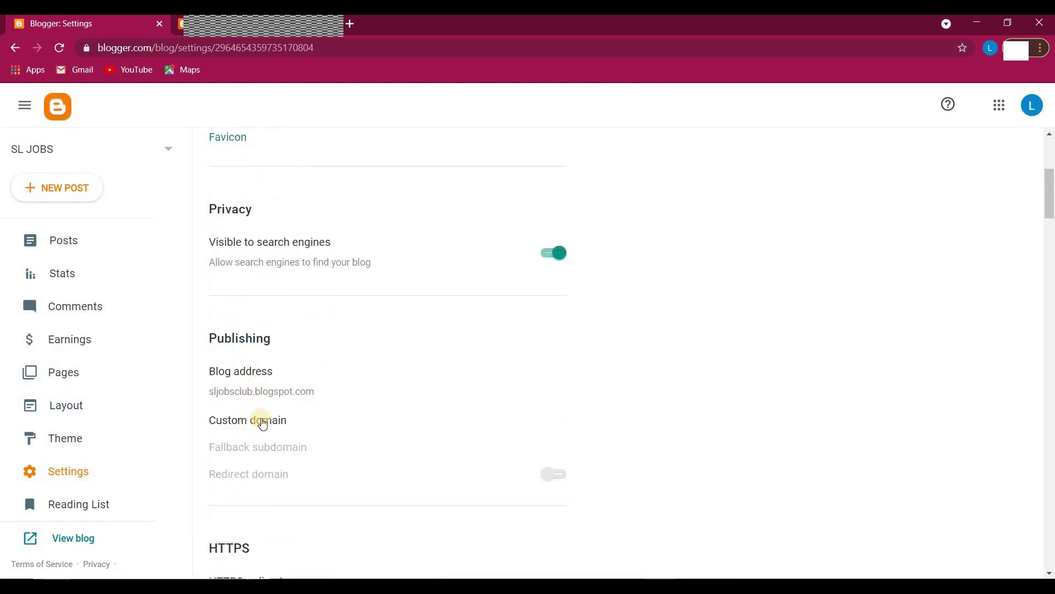
click(244, 427)
click(440, 294)
text(ww)
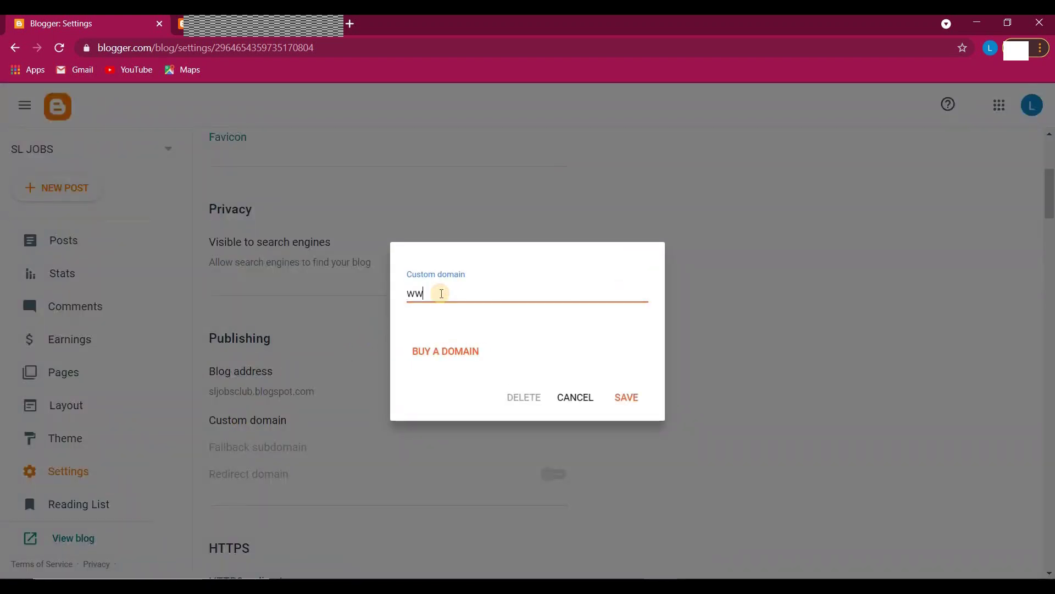
text(w.sljobs.club)
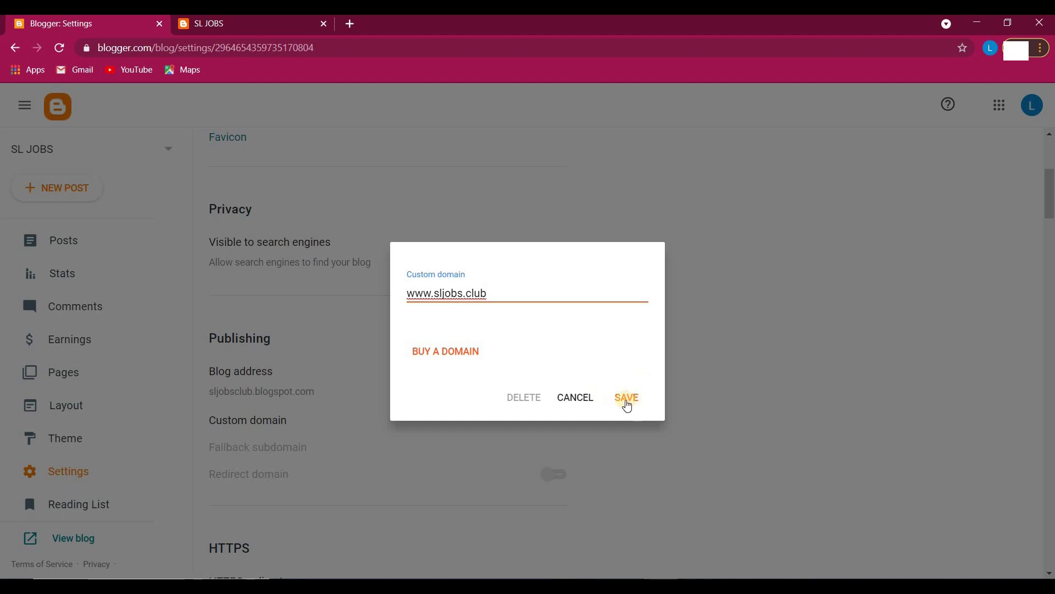
click(627, 404)
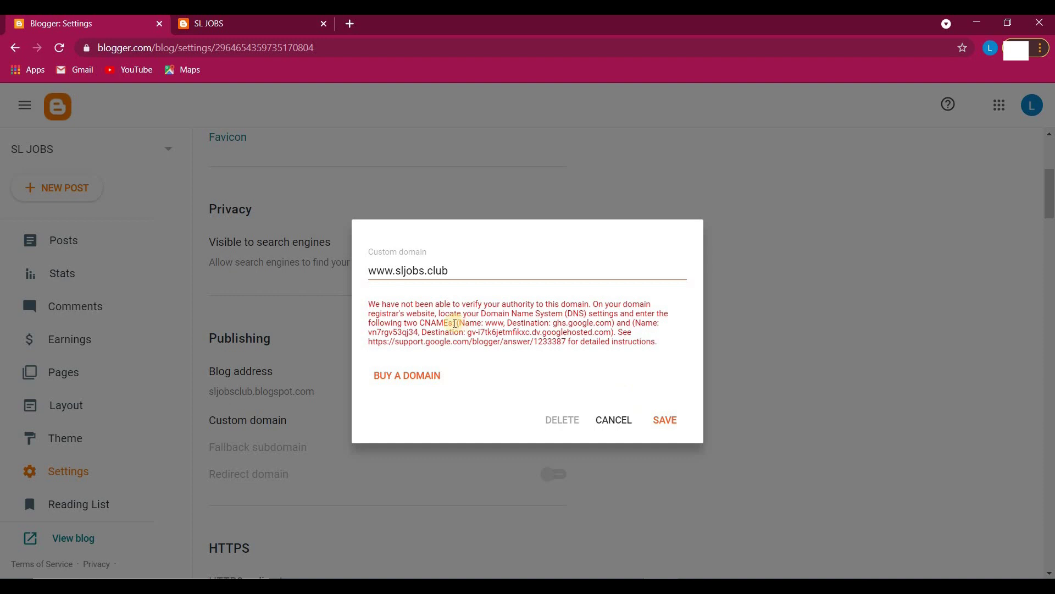
Check the first required CNAME in Blogger's message, switch to GoDaddy and open the www CNAME record of sljobs.club for editing
drag(457, 323, 615, 330)
click(577, 335)
double_click(496, 323)
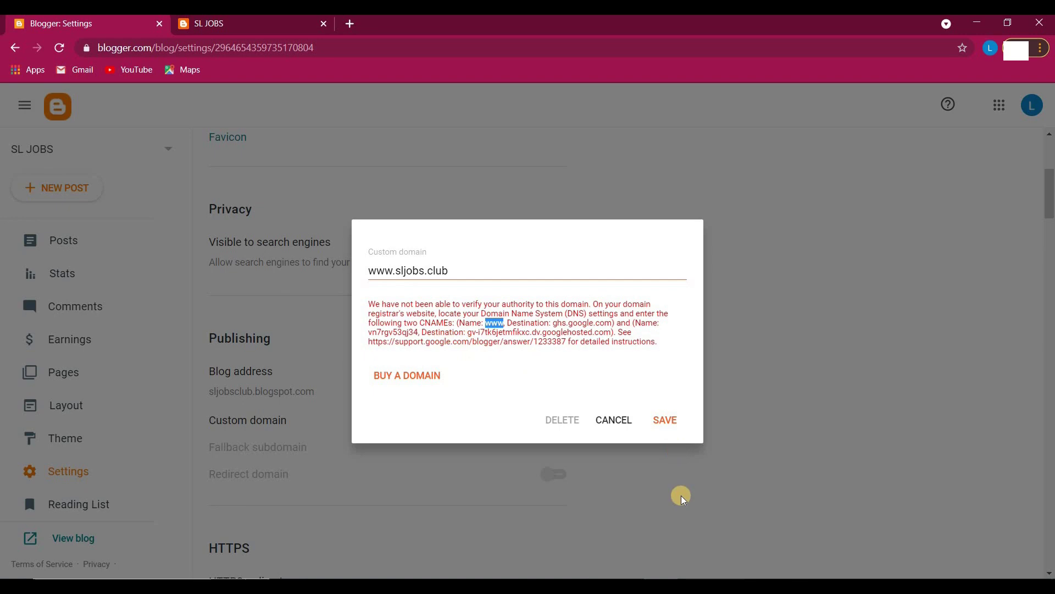
click(627, 586)
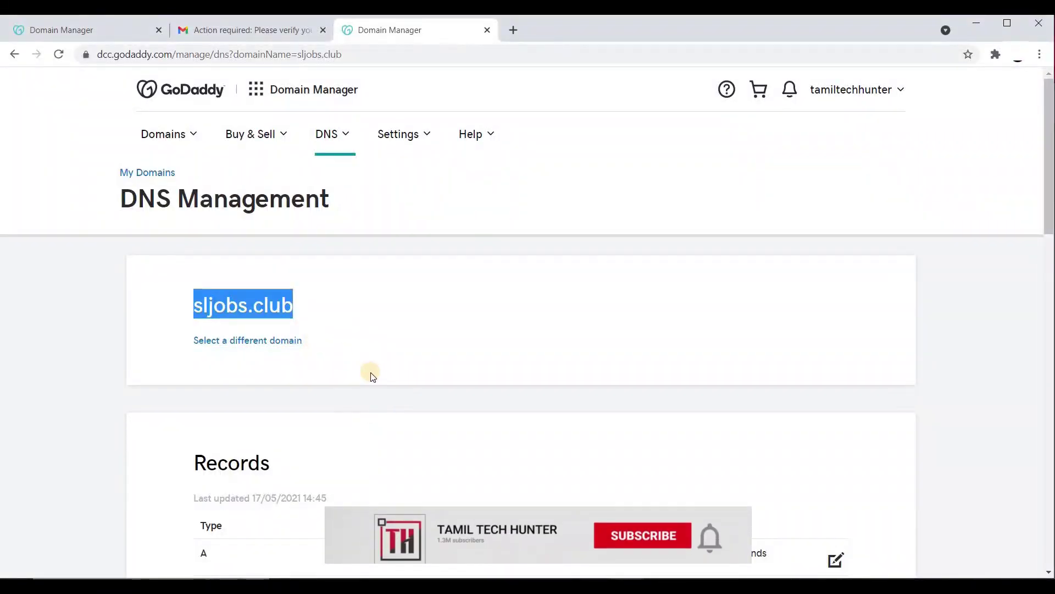
scroll(357, 352, down, 6)
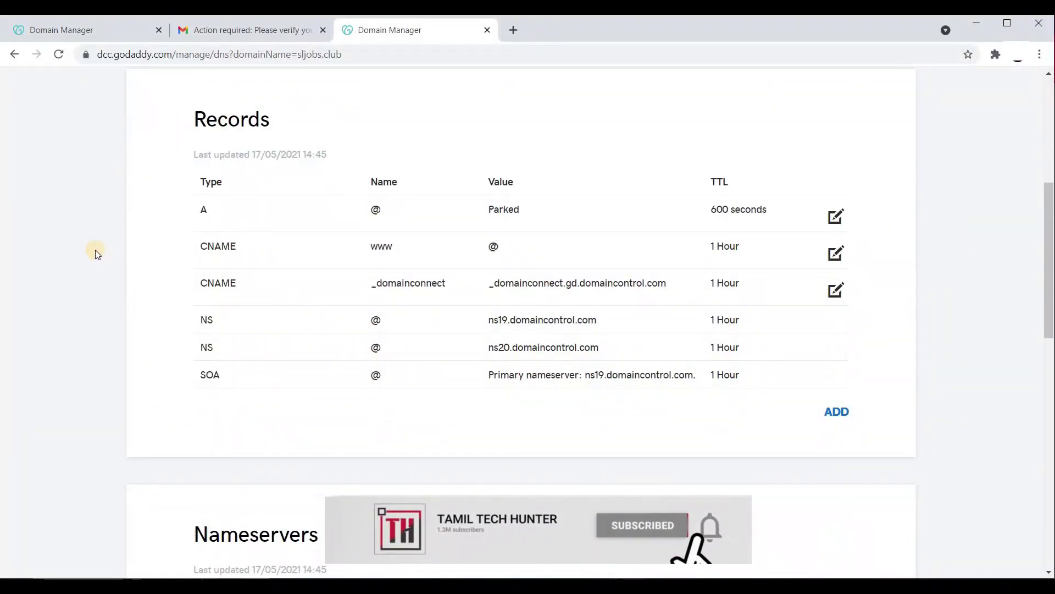
click(835, 252)
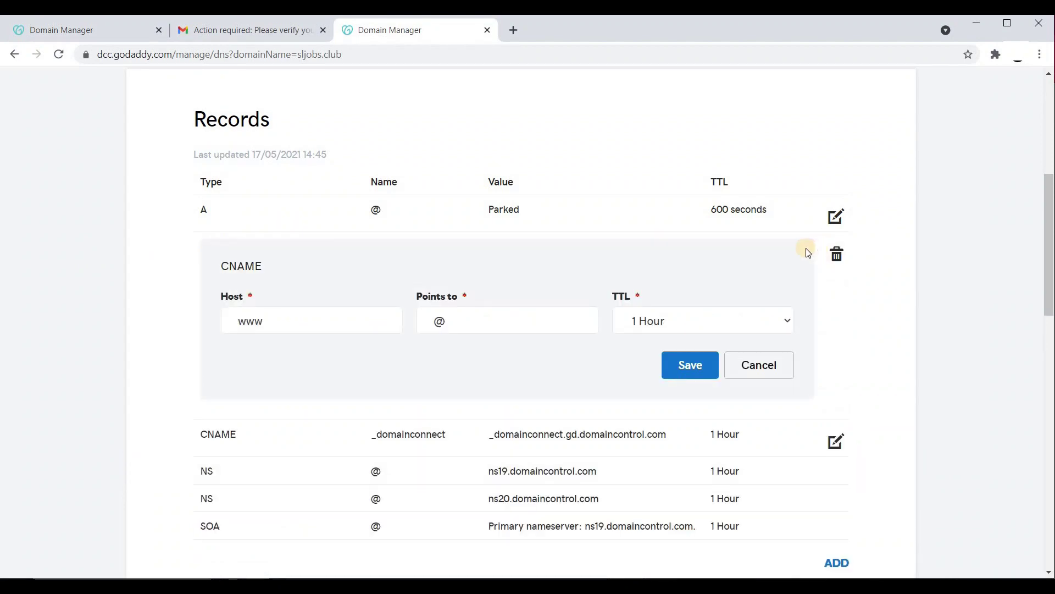
double_click(250, 322)
click(281, 324)
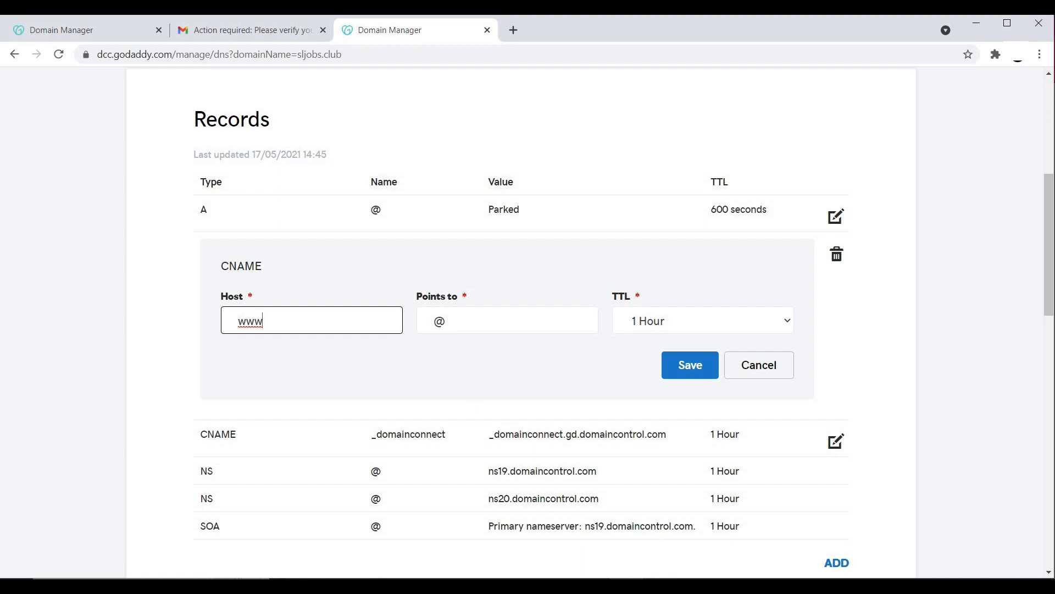
Copy the destination ghs.google.com from Blogger's message, point the www CNAME record in GoDaddy to it and save
click(617, 489)
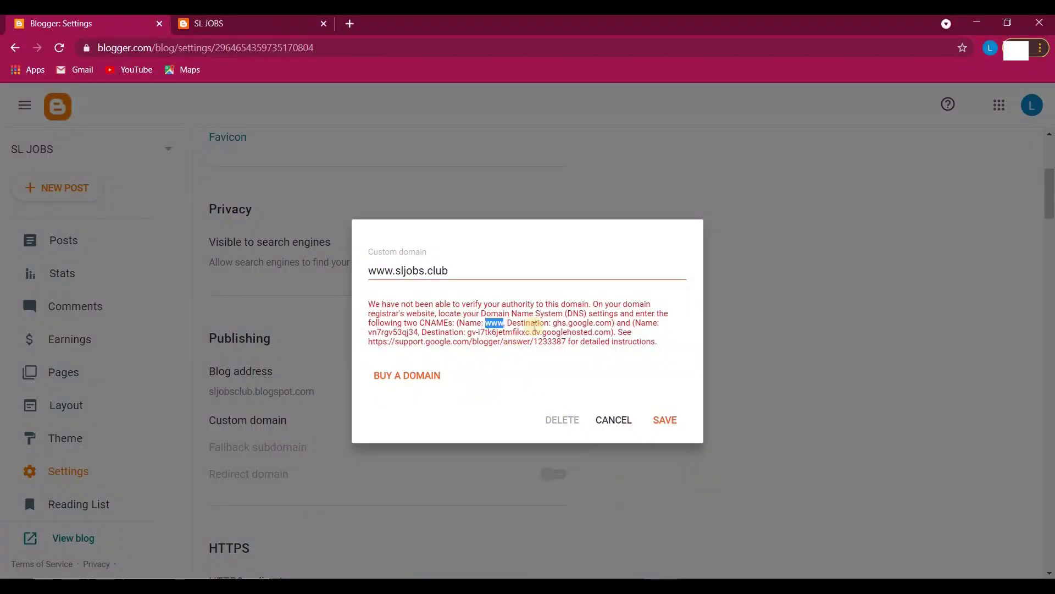
click(557, 324)
double_click(559, 323)
drag(594, 319, 623, 329)
right_click(608, 321)
click(622, 329)
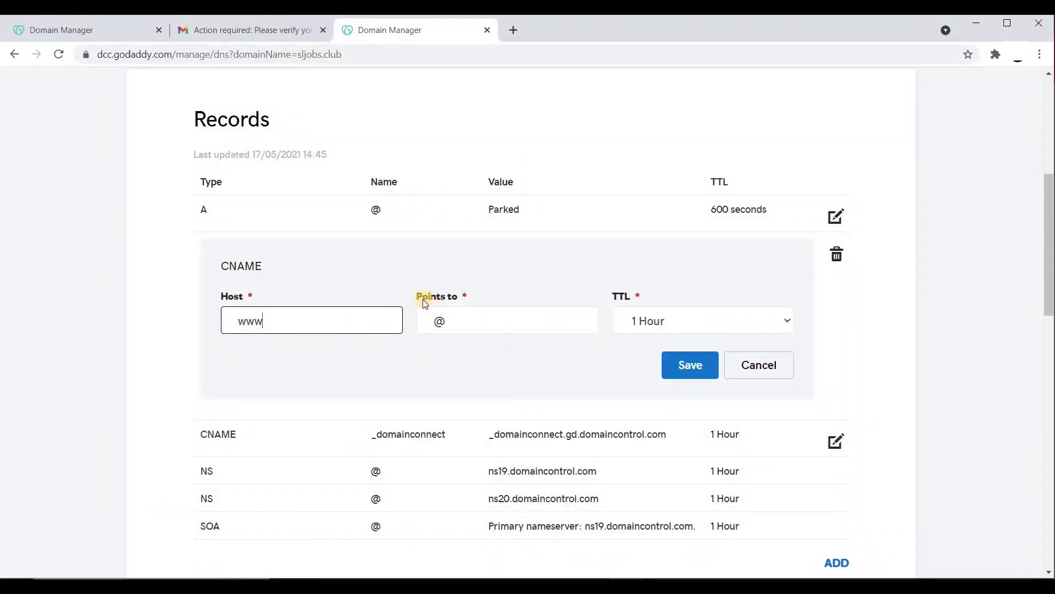
click(418, 319)
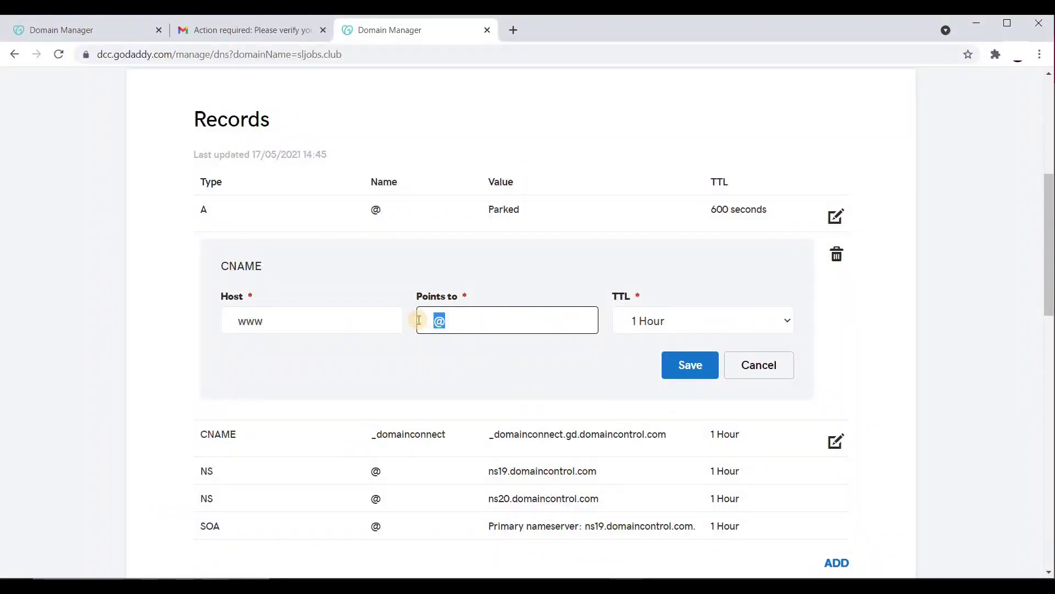
key(ctrl+v)
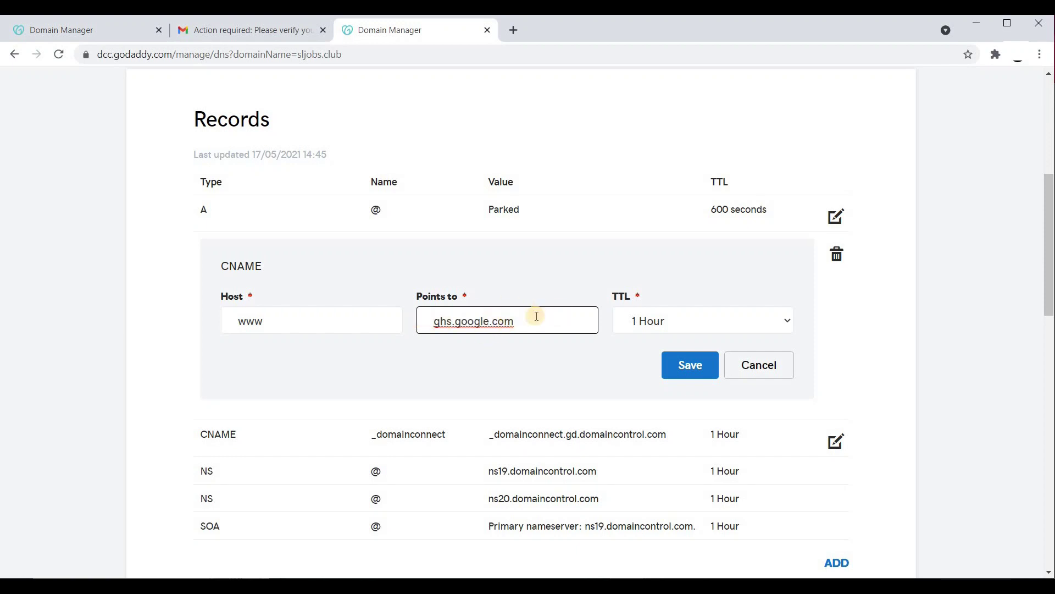
click(672, 360)
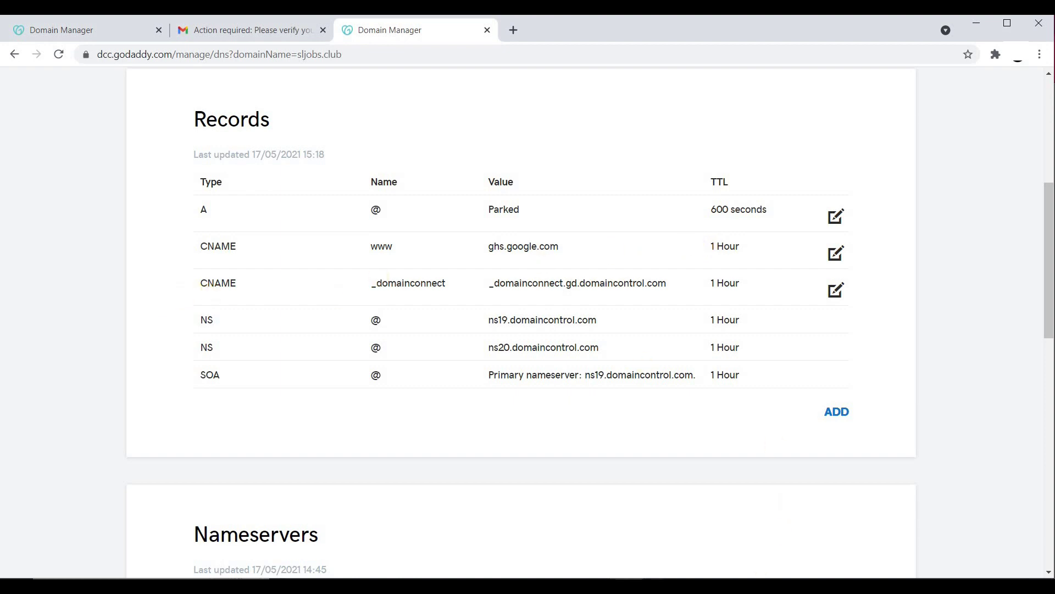
Copy the second CNAME's verification name from Blogger's message and set it as the host of GoDaddy's _domainconnect CNAME record
click(659, 517)
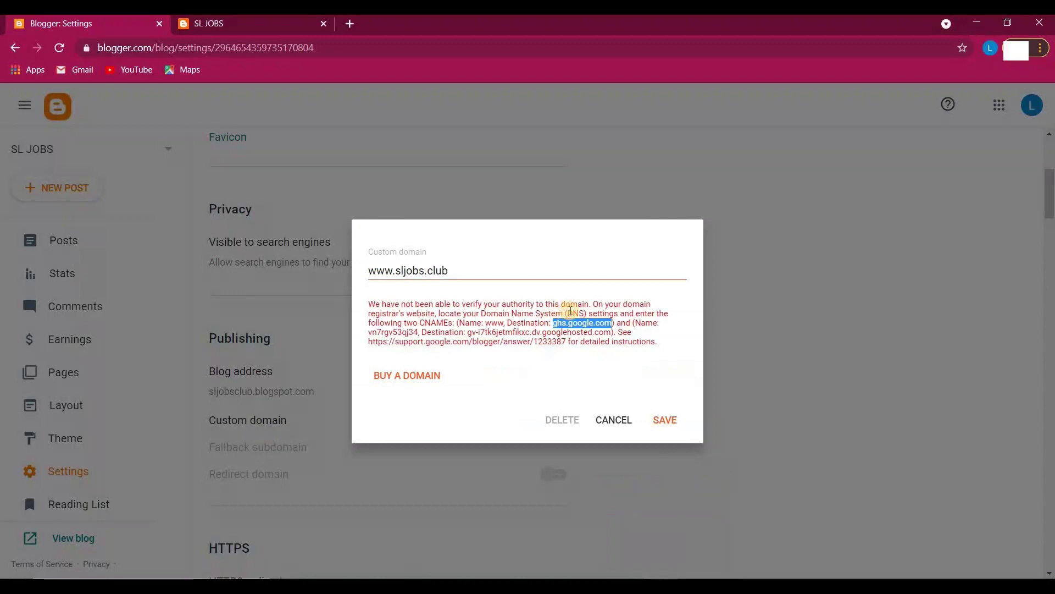
click(545, 308)
drag(459, 323, 614, 324)
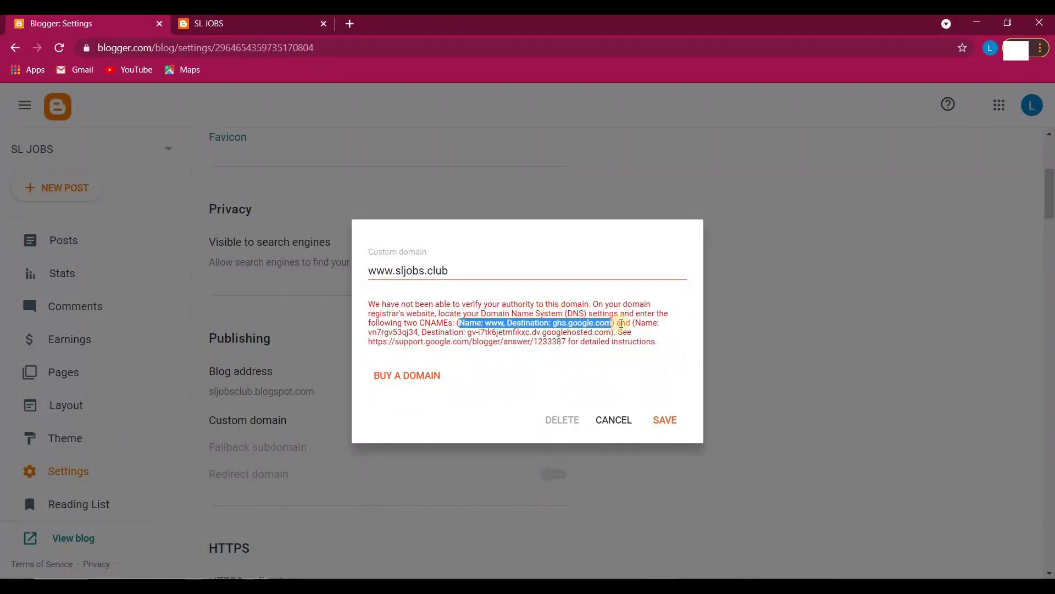
click(473, 324)
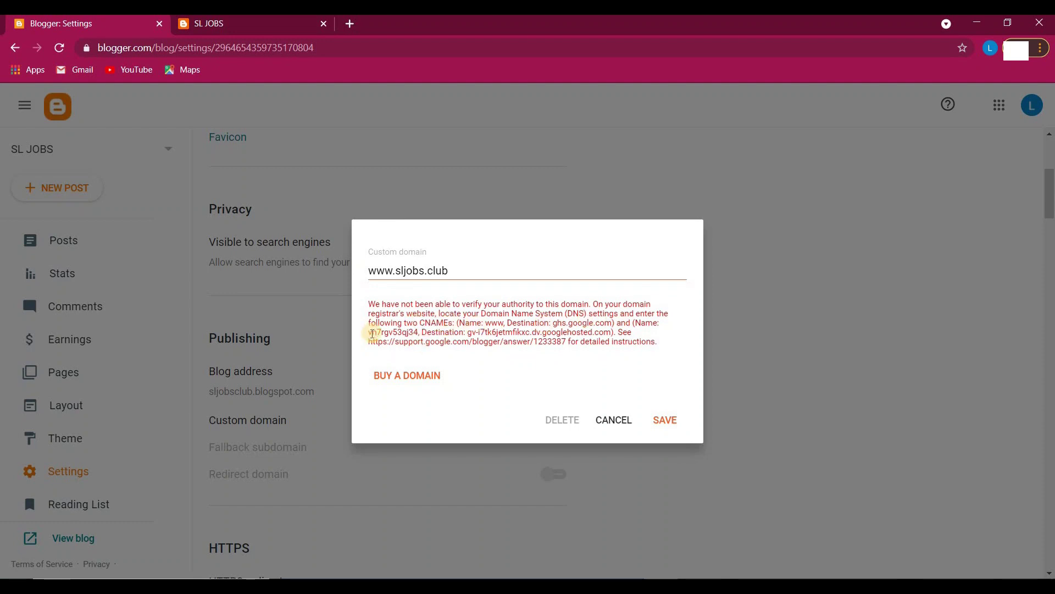
drag(370, 333, 416, 333)
right_click(416, 333)
click(440, 344)
key(alt+Tab)
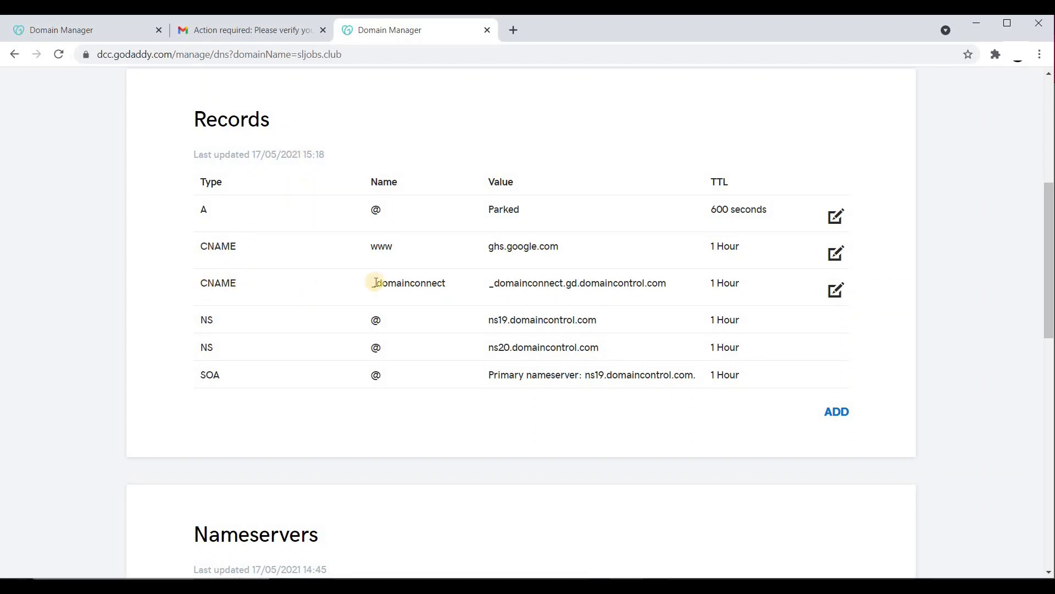
click(836, 292)
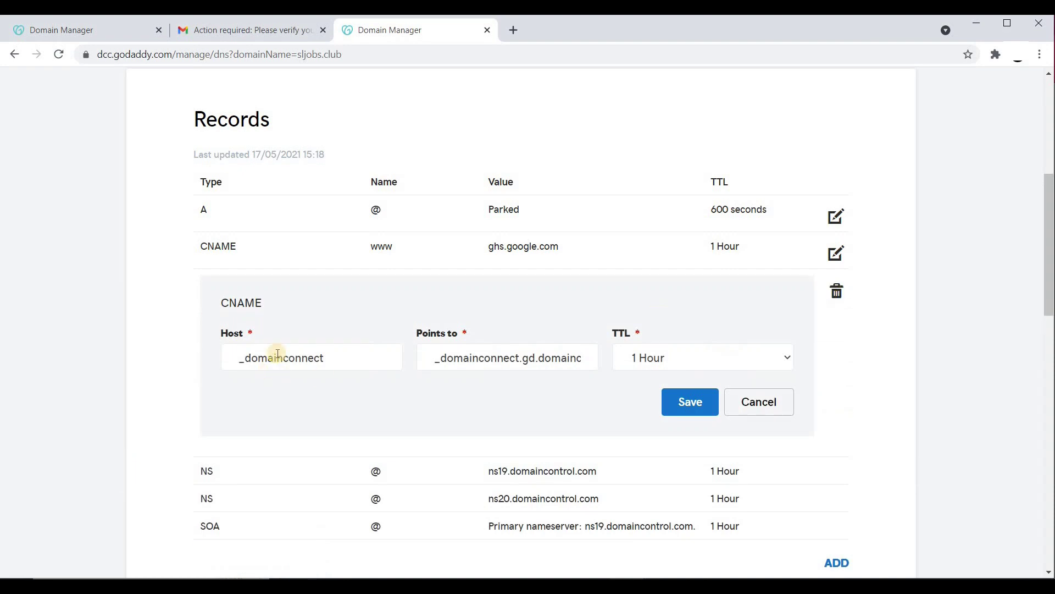
drag(342, 357, 194, 353)
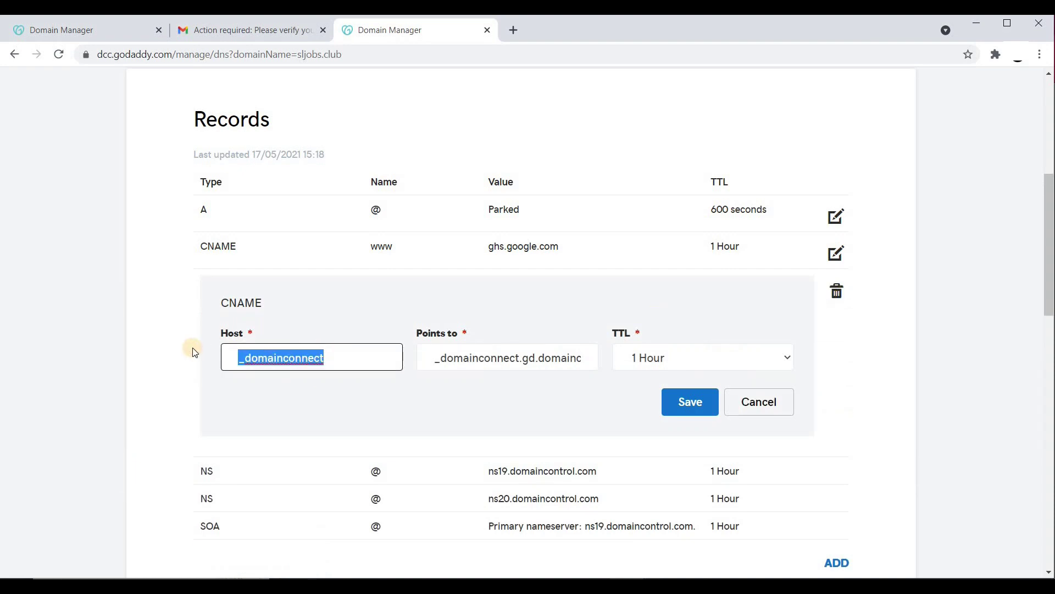
key(ctrl+v)
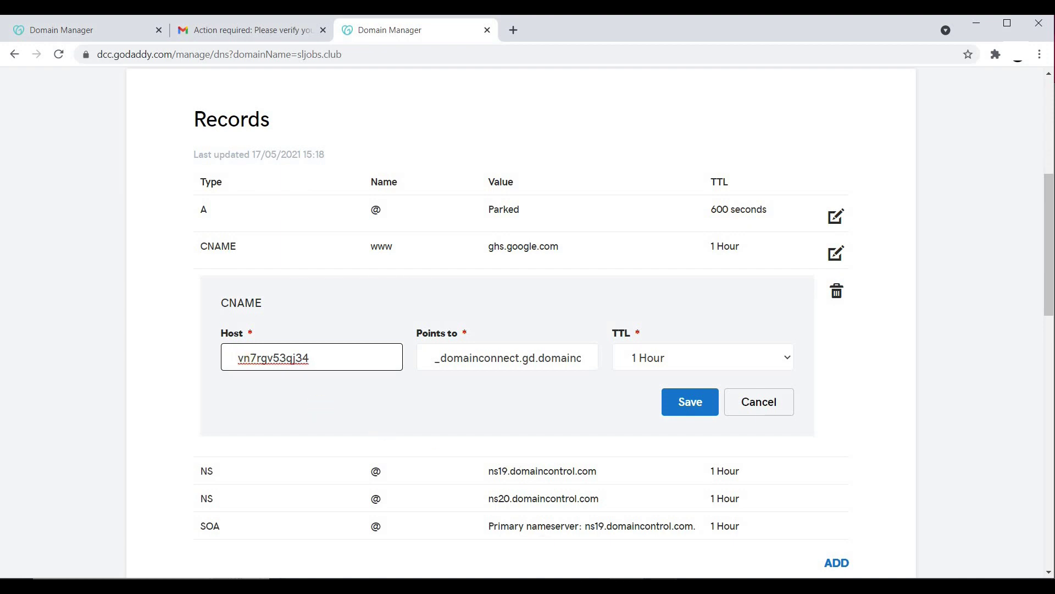
Copy the second CNAME's verification destination from Blogger, replace the edited GoDaddy record's Points to value with it and save the record
key(alt+Tab)
click(465, 332)
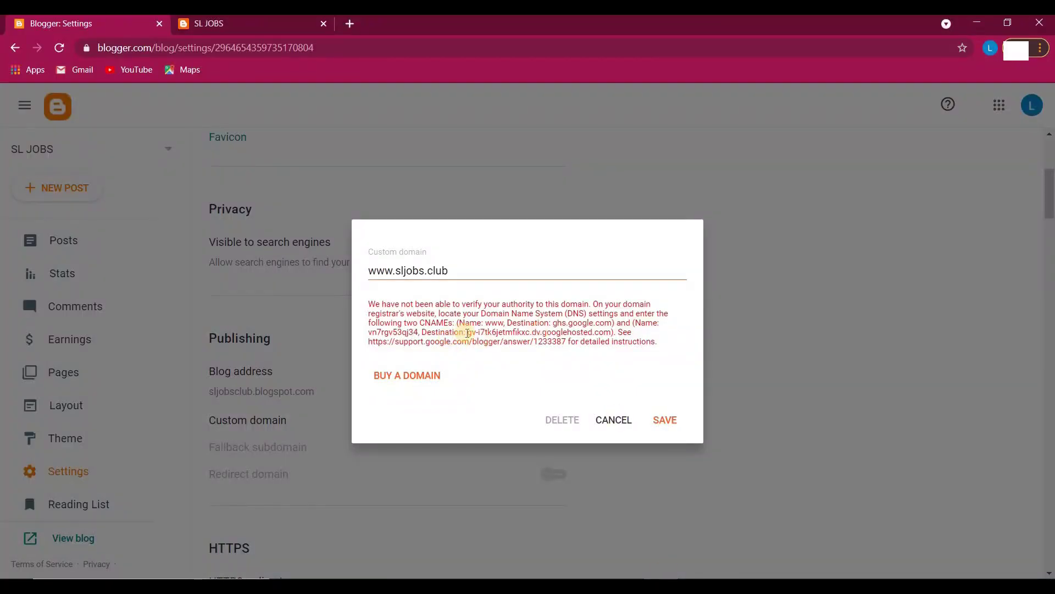
drag(468, 333, 612, 334)
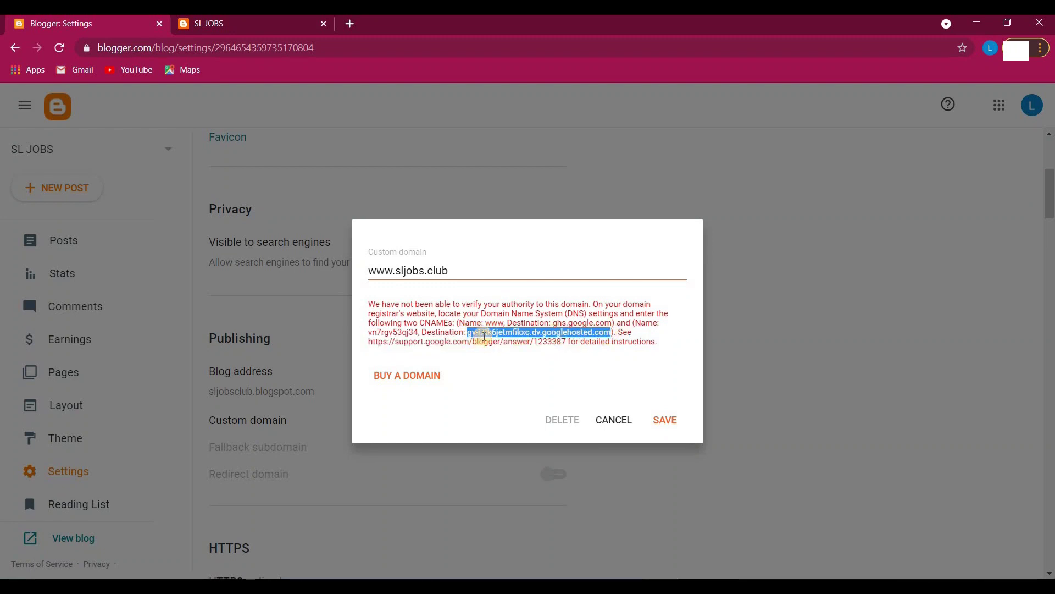
right_click(498, 332)
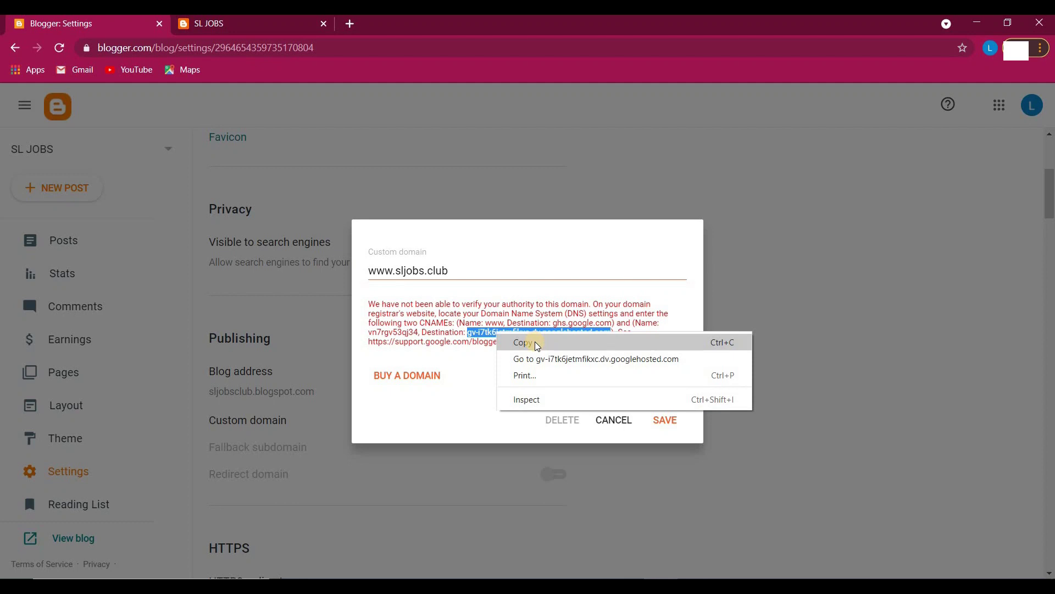
click(525, 342)
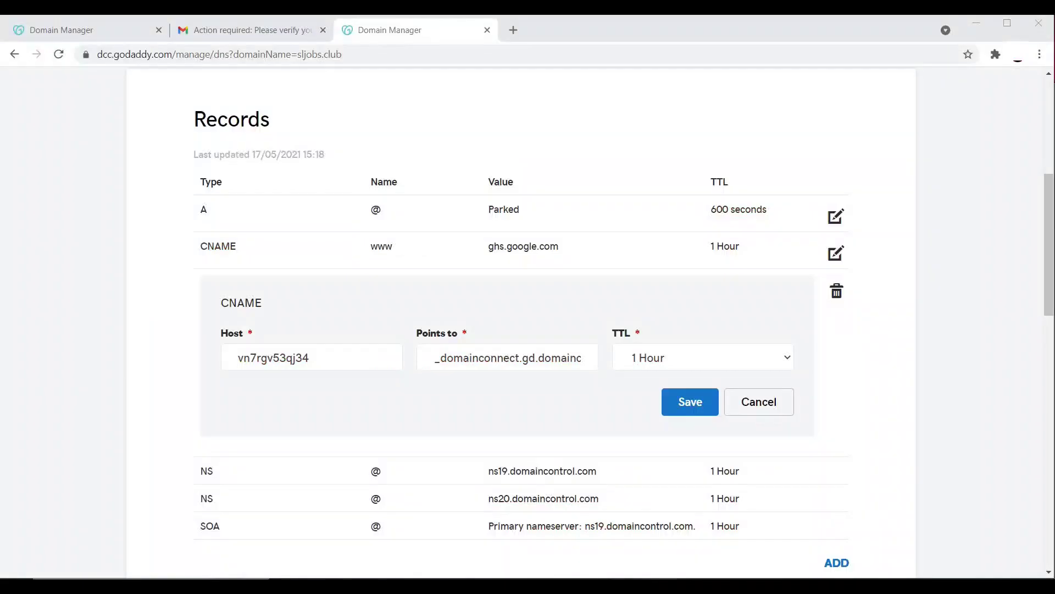
click(443, 359)
drag(443, 358, 512, 364)
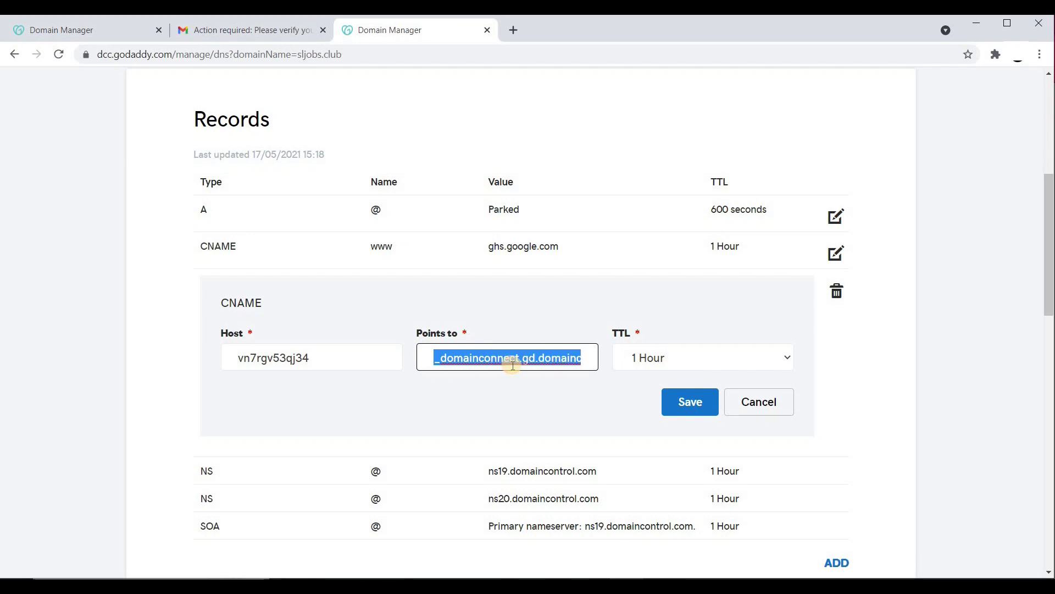
key(BackSpace)
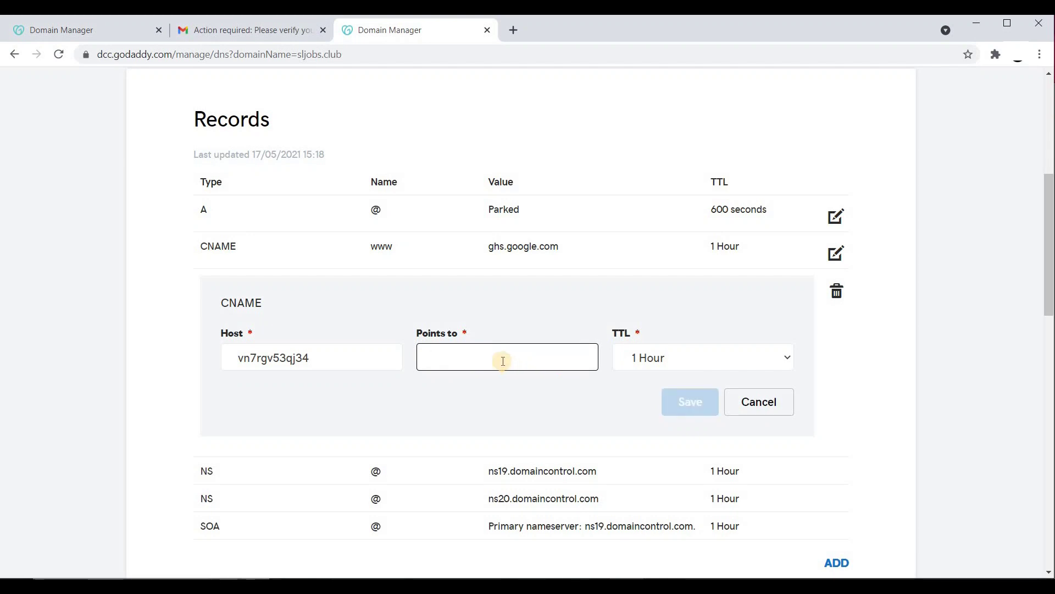
key(ctrl+v)
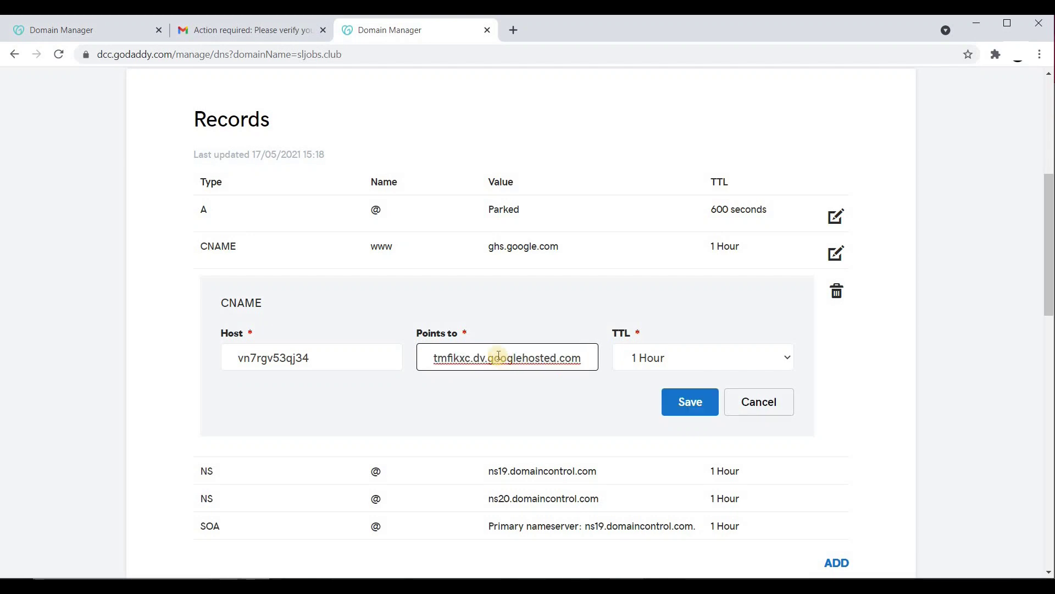
click(688, 399)
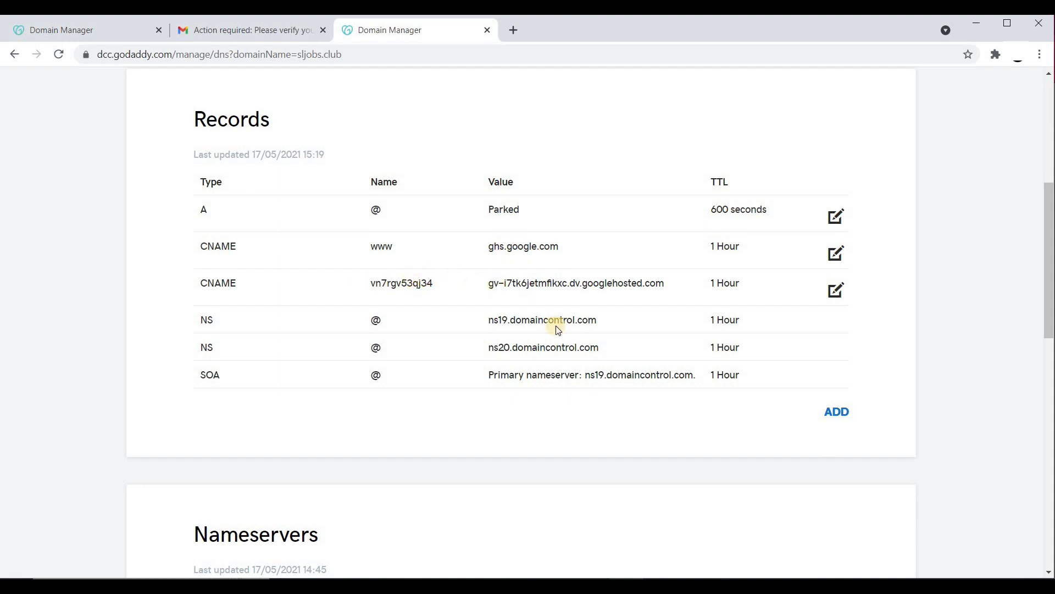
Return to Blogger, recheck the two required CNAMEs and open the support article linked in the custom domain message
key(alt+Tab)
click(462, 357)
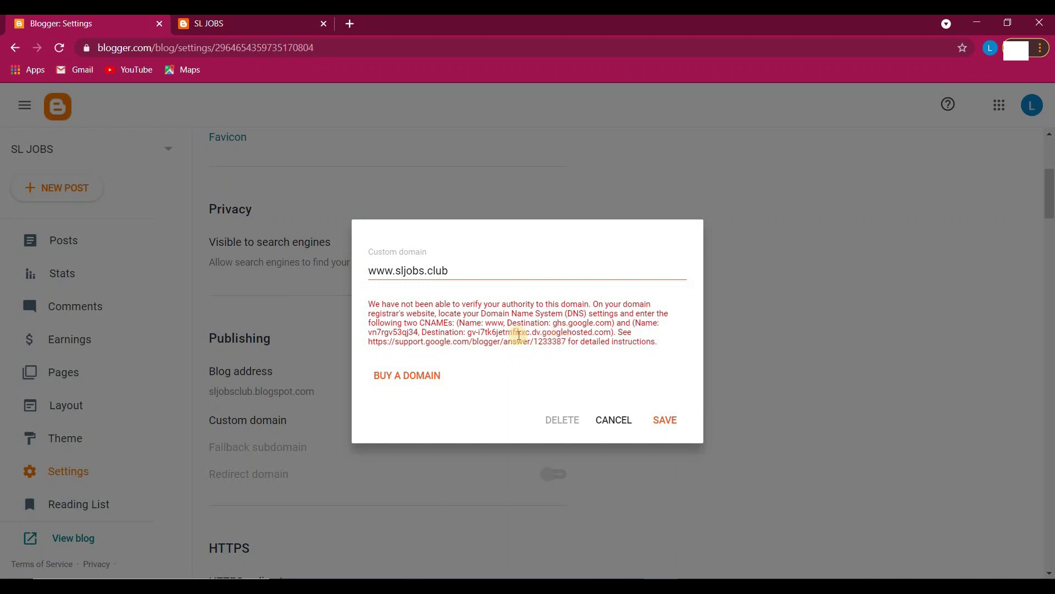
drag(455, 322, 606, 337)
click(607, 337)
drag(369, 341, 567, 344)
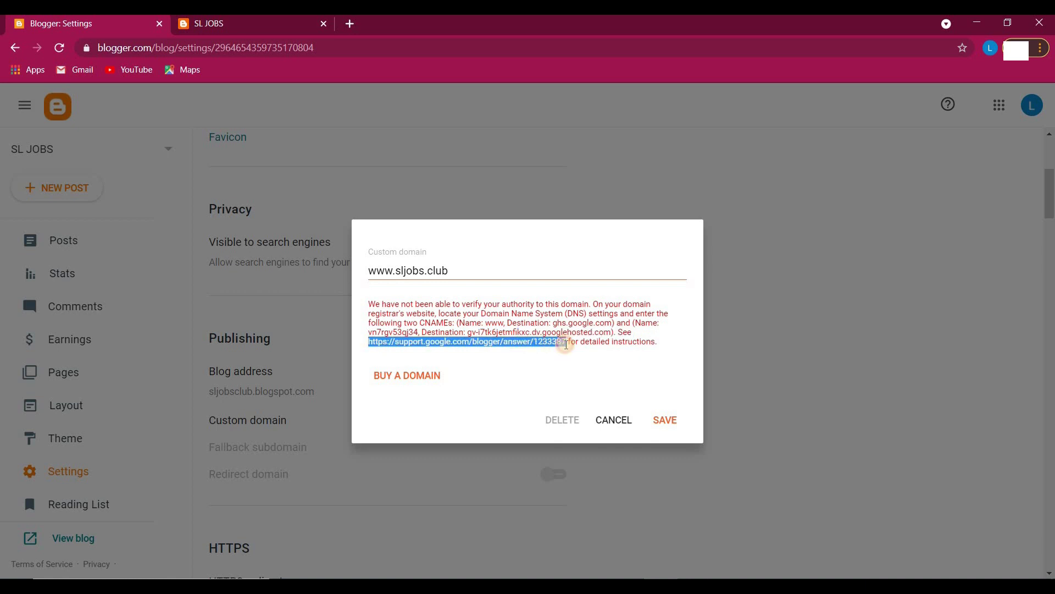
click(482, 341)
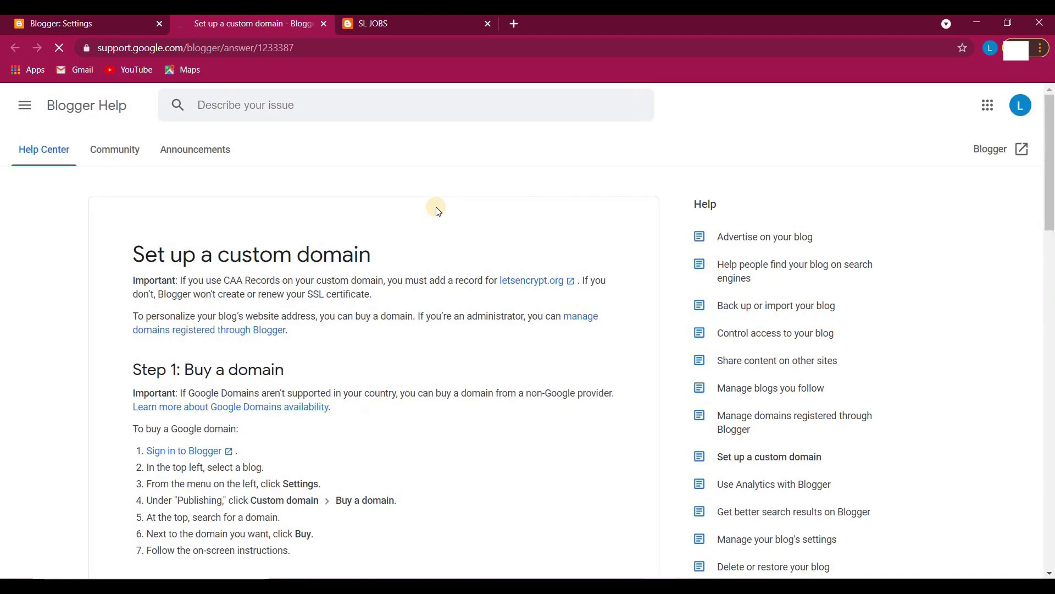
Find the four Google IPs for A records in the Blogger Help article, copy 216.239.32.21 and return to GoDaddy
scroll(354, 237, down, 5)
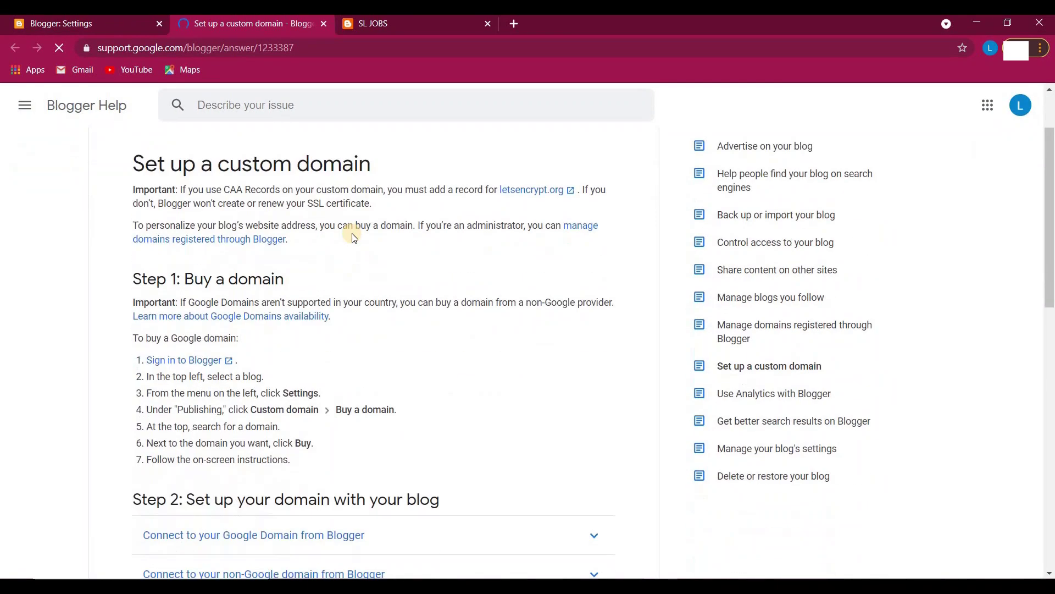
scroll(354, 241, down, 5)
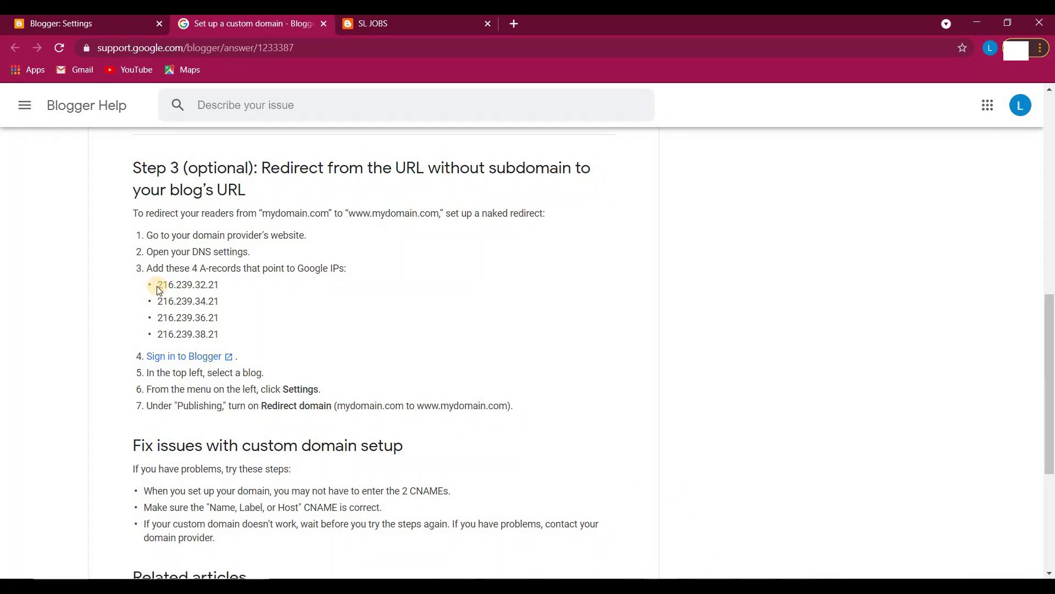
drag(159, 283, 222, 286)
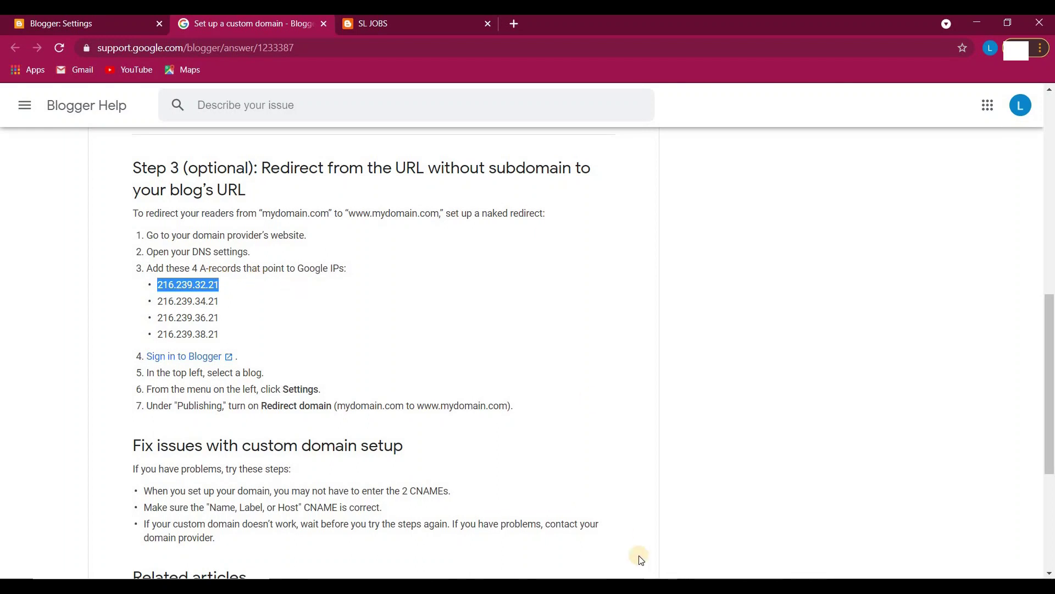
key(alt+Tab)
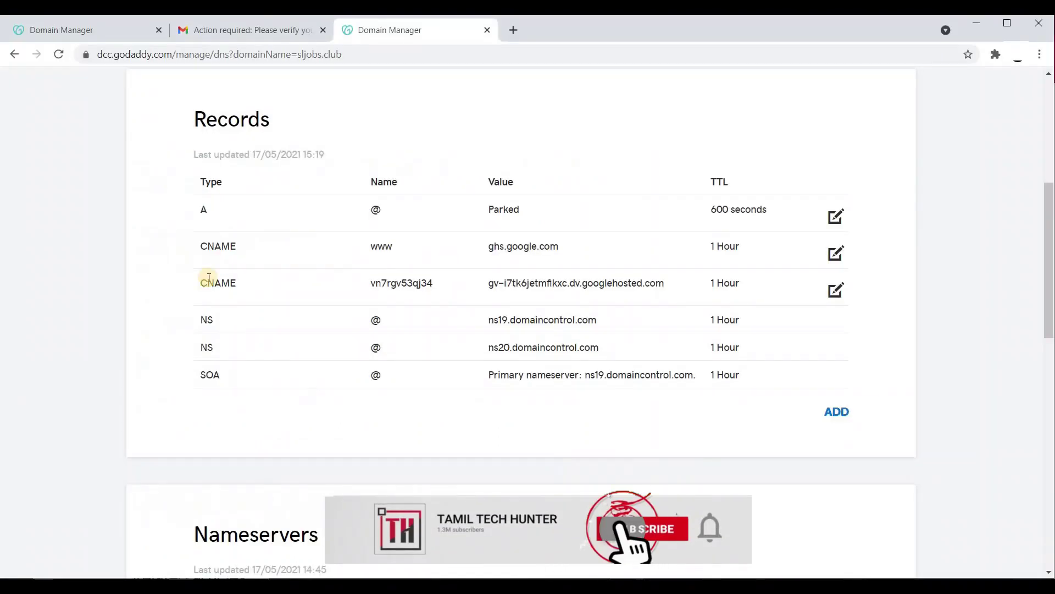
Add and save a DNS record for sljobs.club of type A with host @ pointing to 216.239.32.21
click(831, 416)
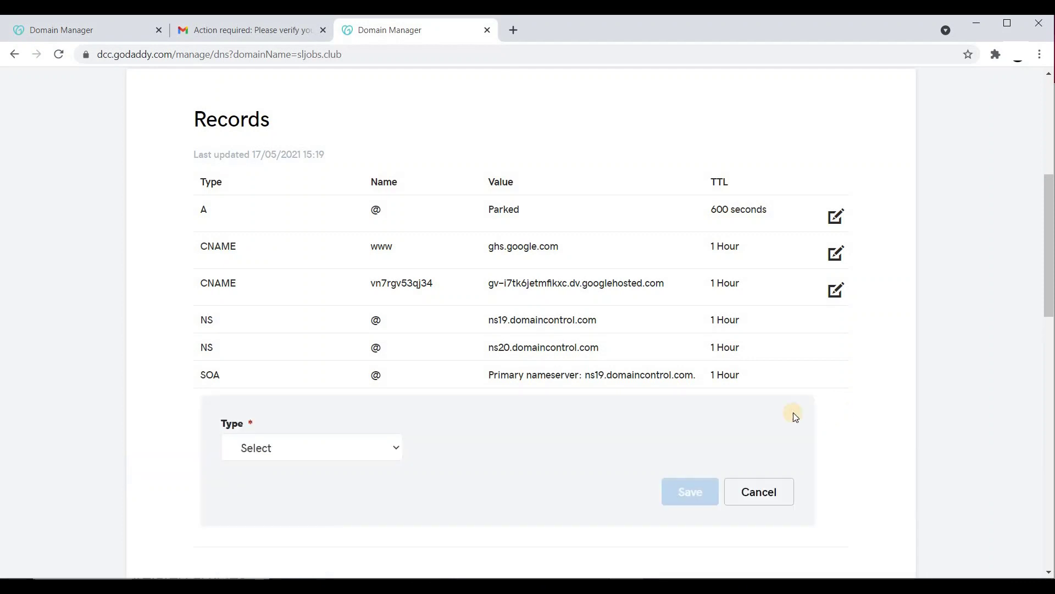
scroll(384, 454, down, 1)
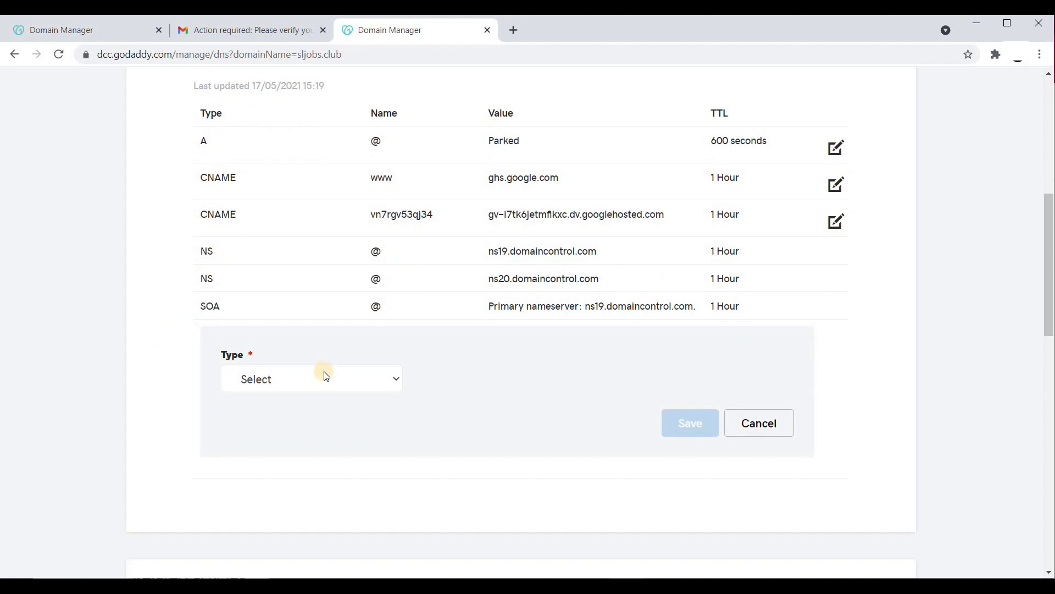
click(396, 384)
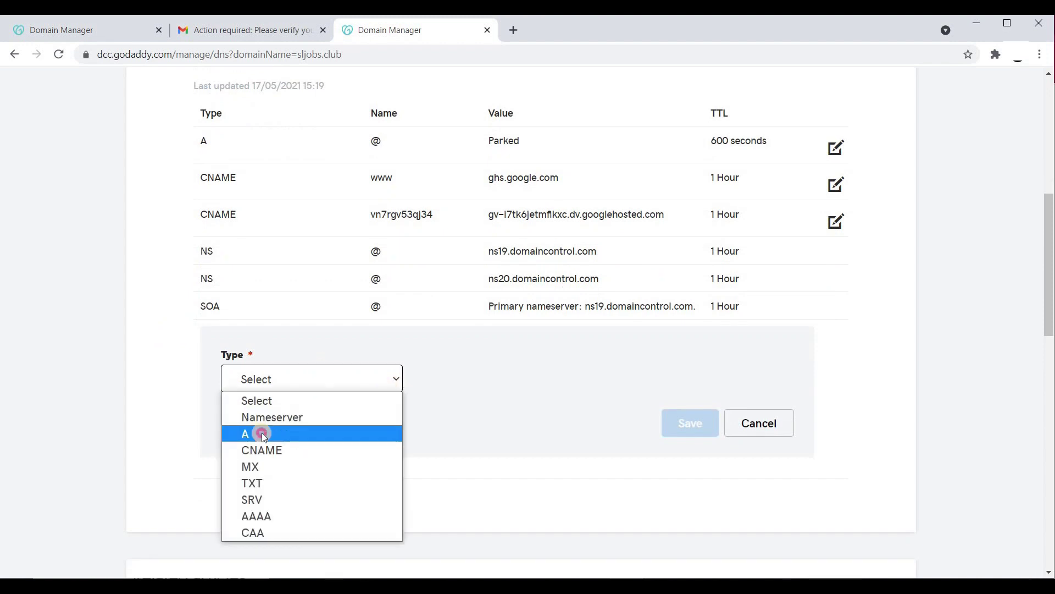
click(262, 433)
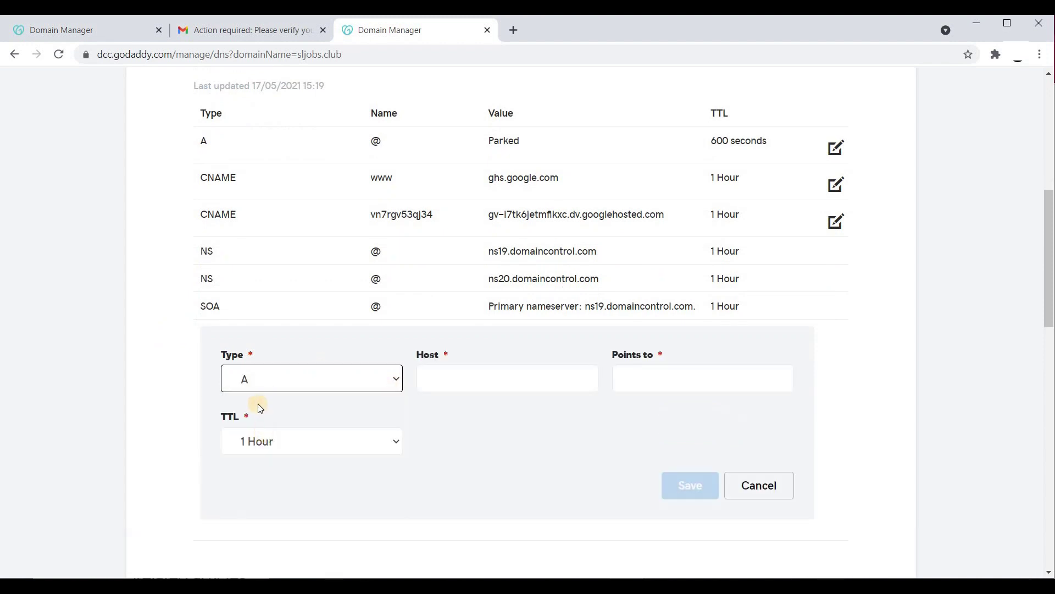
click(452, 379)
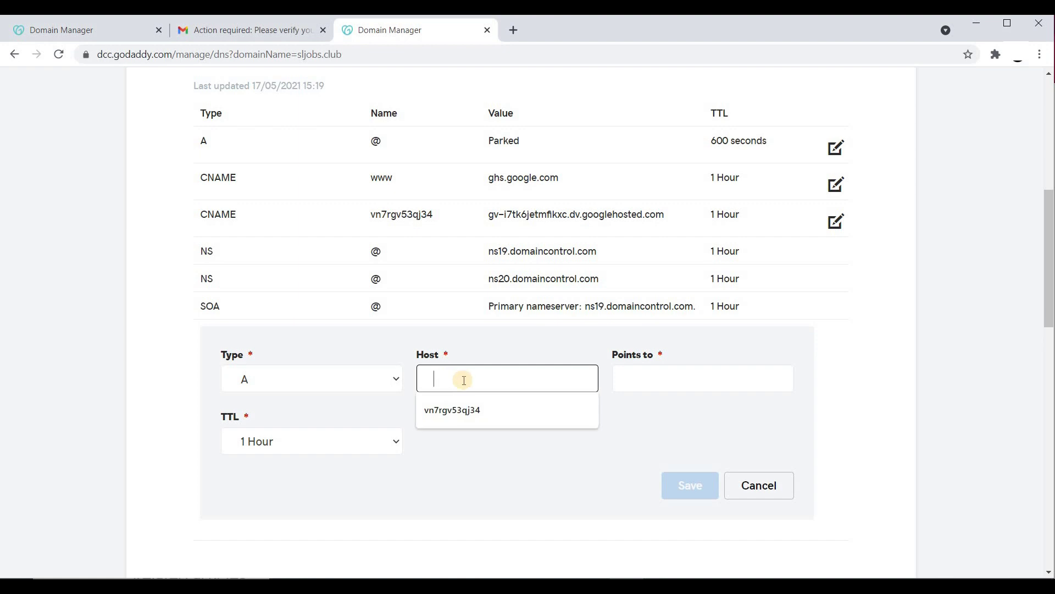
text(@)
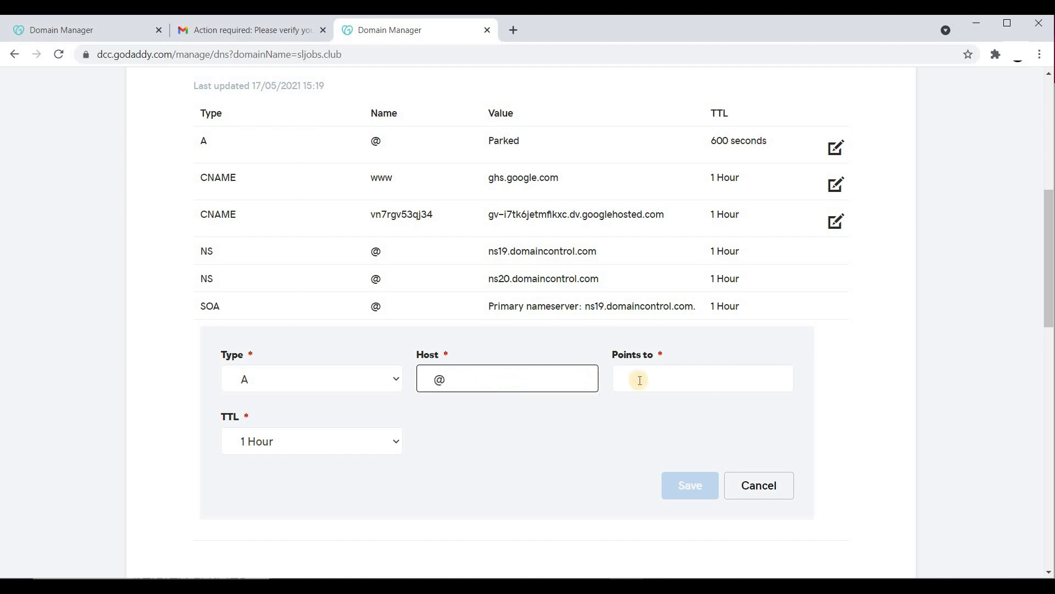
click(617, 375)
key(ctrl+v)
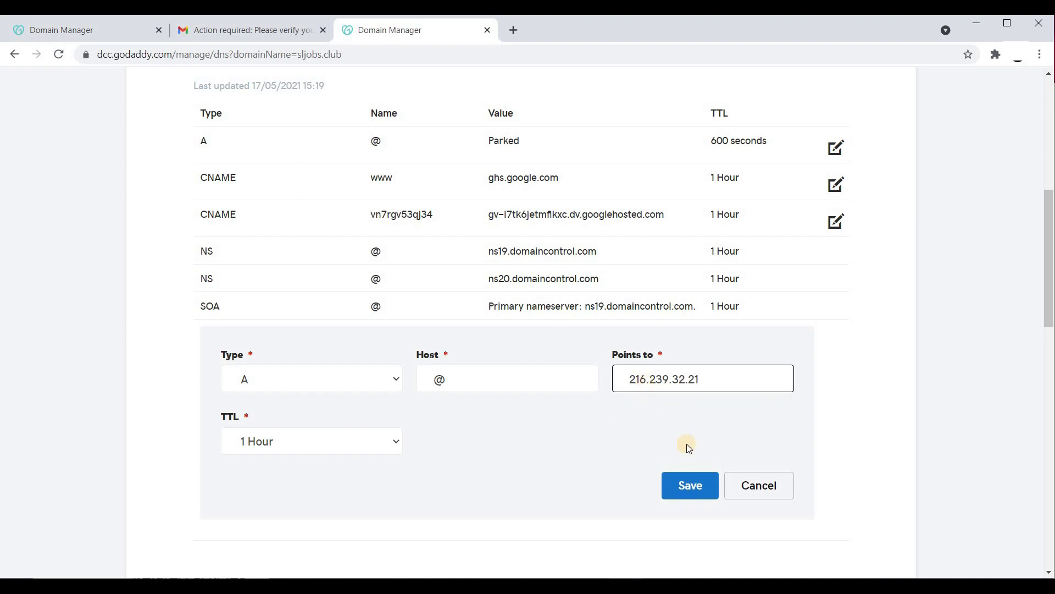
click(681, 484)
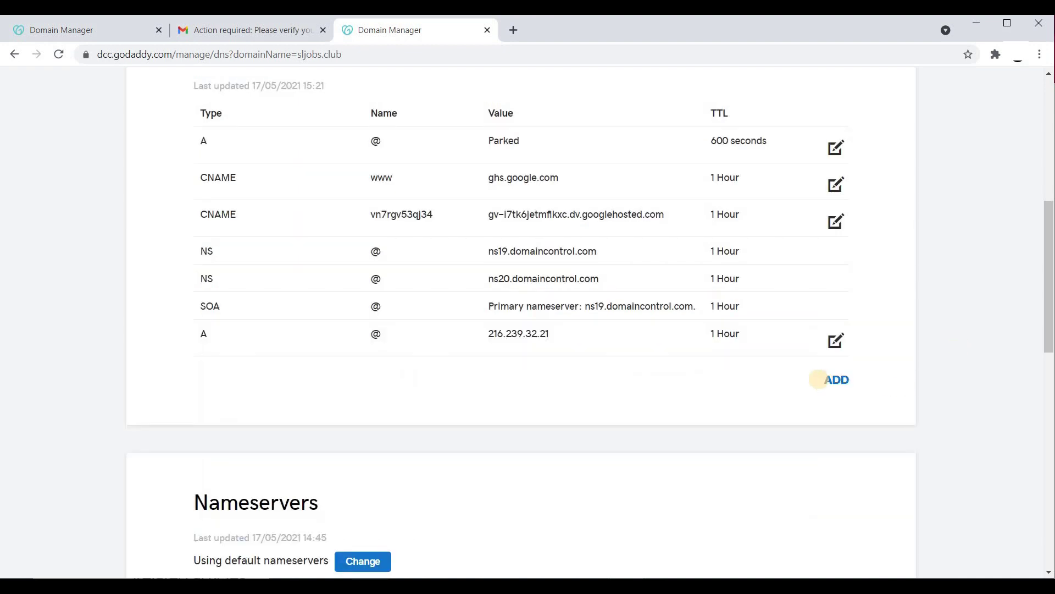
Start another DNS record, copy the second IP, 216.239.34.21, from the Blogger Help article and switch back to GoDaddy
click(833, 379)
key(alt+Tab)
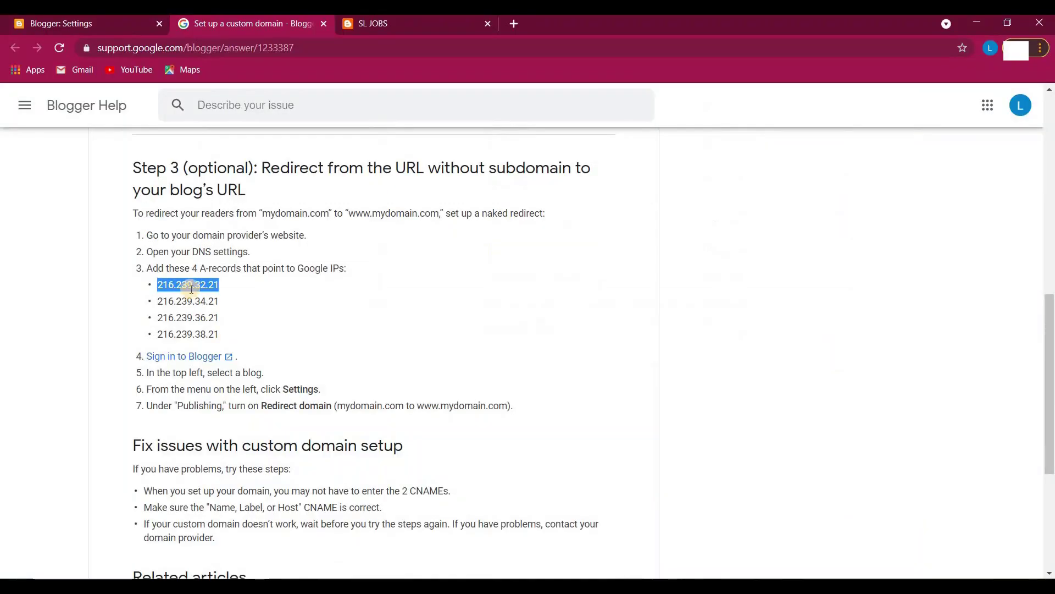
double_click(191, 302)
key(ctrl+c)
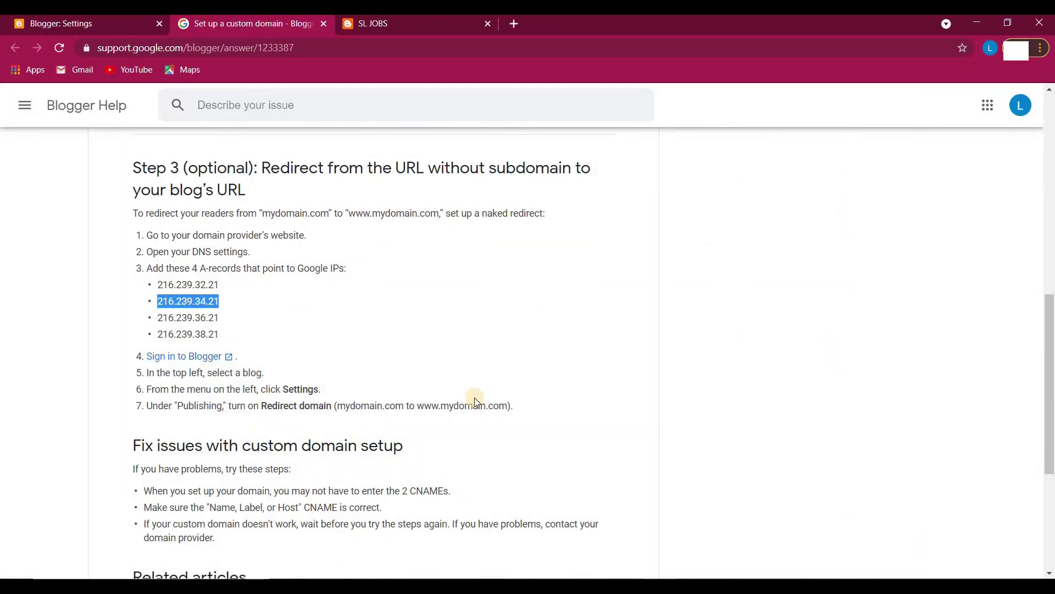
key(alt+Tab)
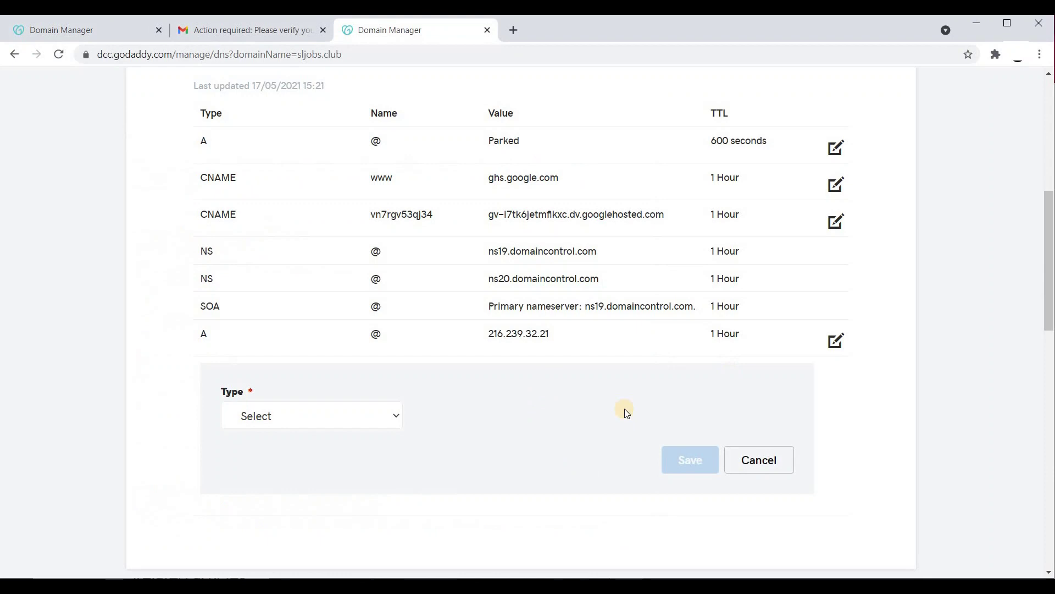
Fill in the new record as type A with host @ pointing to 216.239.34.21 and save it
click(323, 411)
click(275, 469)
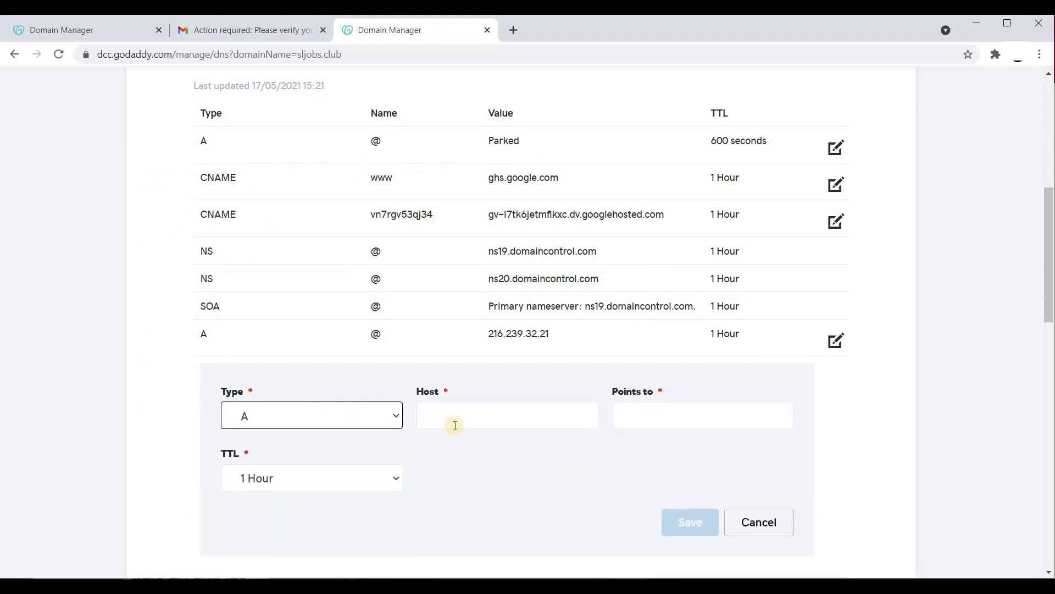
click(458, 417)
text(@)
click(622, 412)
key(ctrl+v)
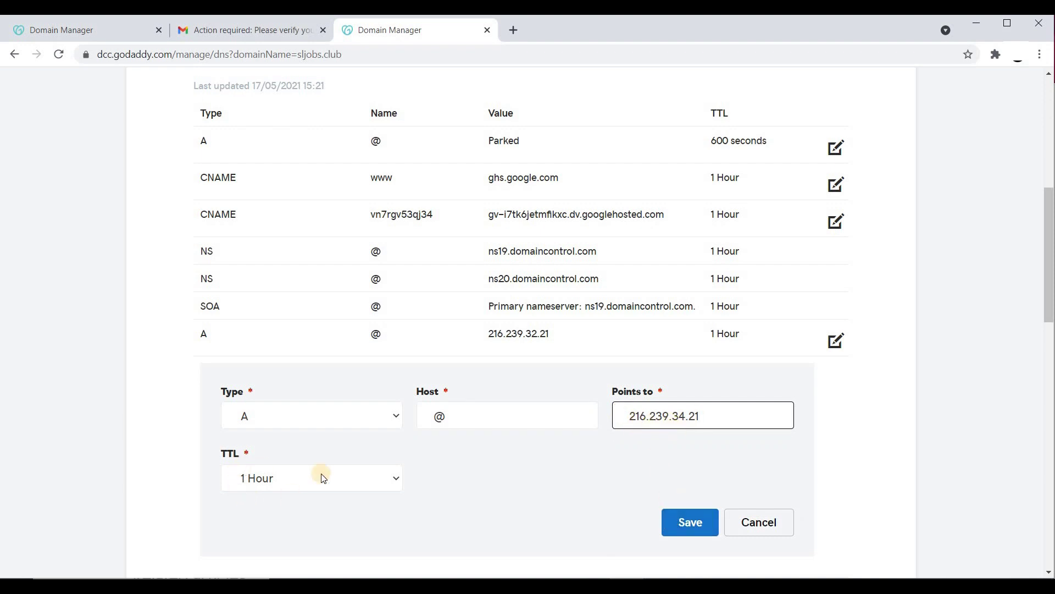
click(678, 522)
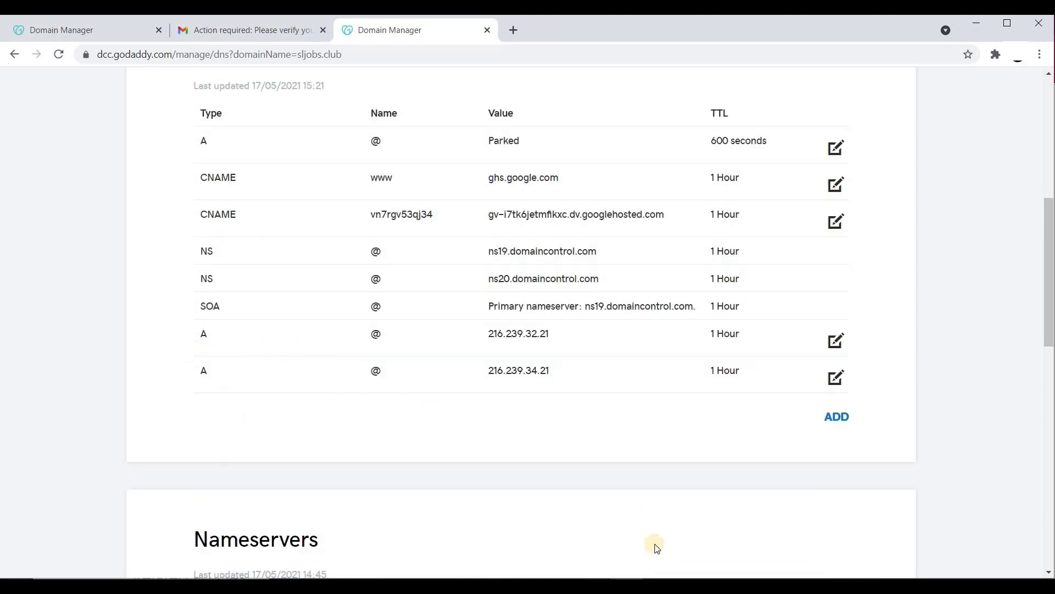
Copy the third IP, 216.239.36.21, from the Blogger Help article and switch back to GoDaddy
click(575, 545)
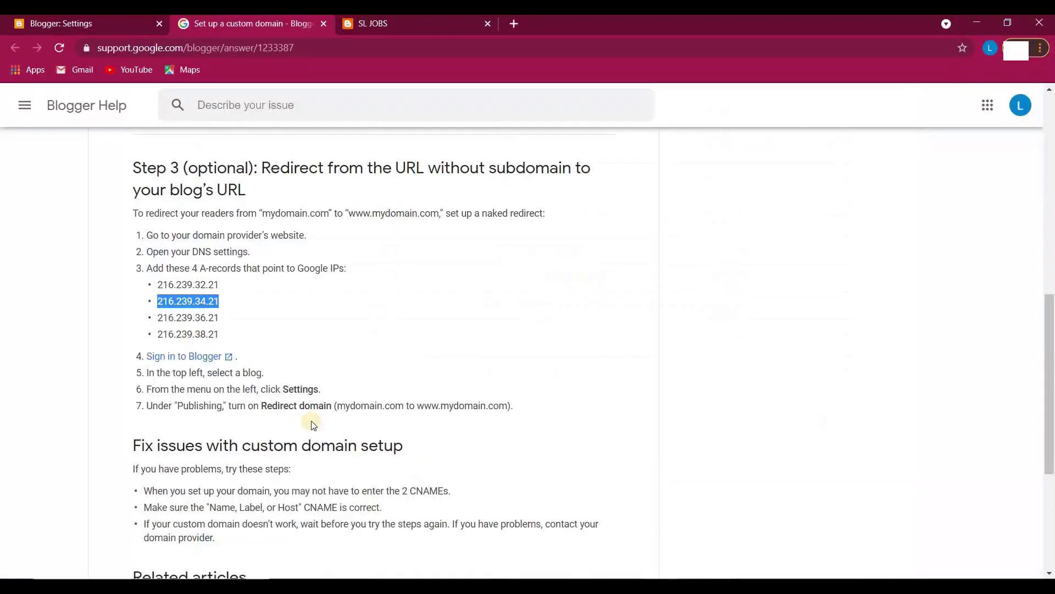
double_click(189, 317)
key(ctrl+c)
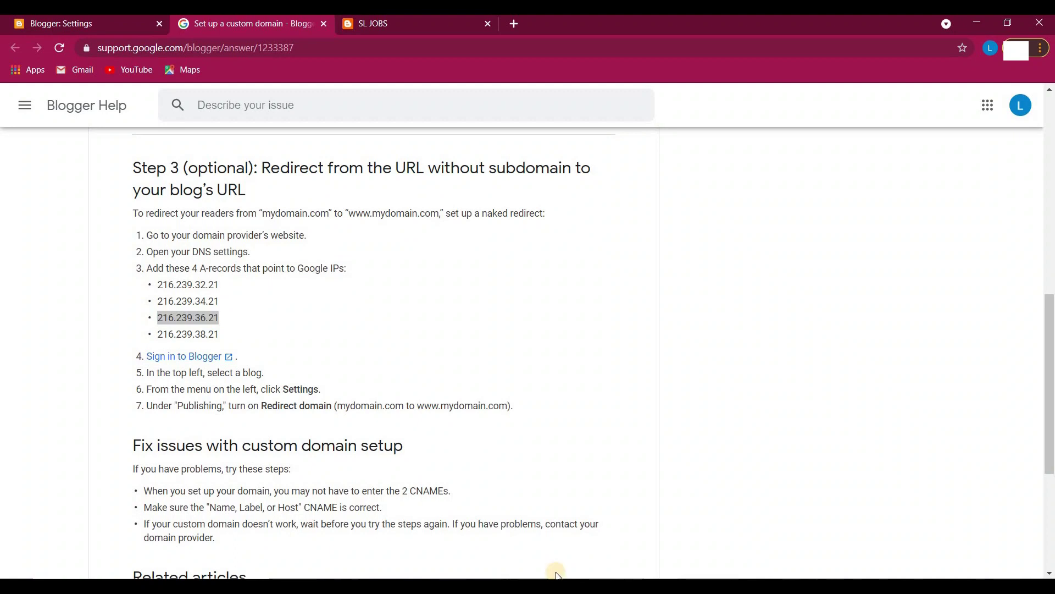
click(555, 574)
Add a third A record with host @ pointing to 216.239.36.21 and save it
click(830, 416)
click(266, 449)
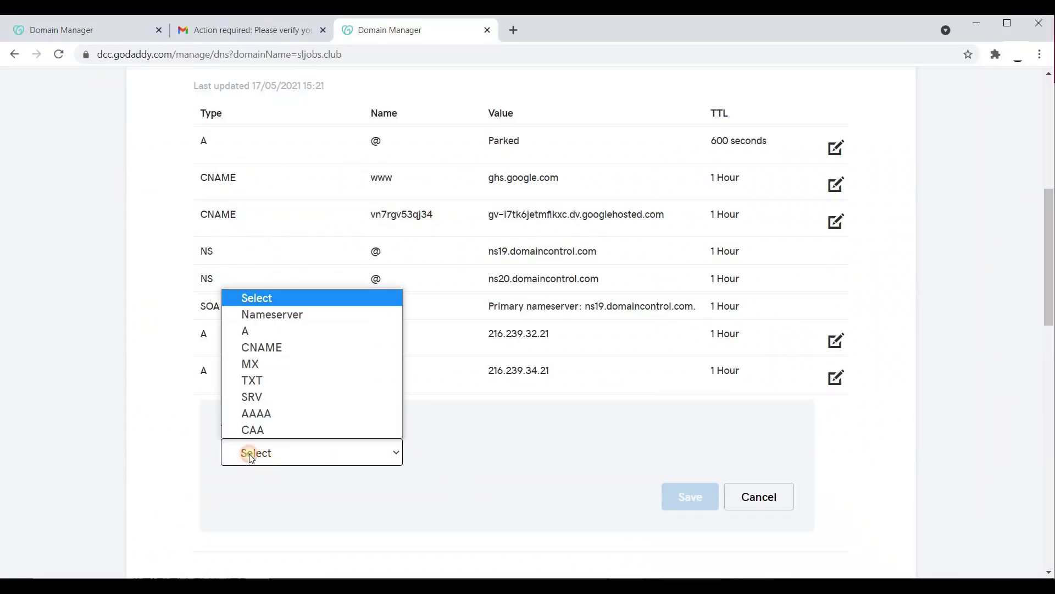
click(260, 332)
click(437, 443)
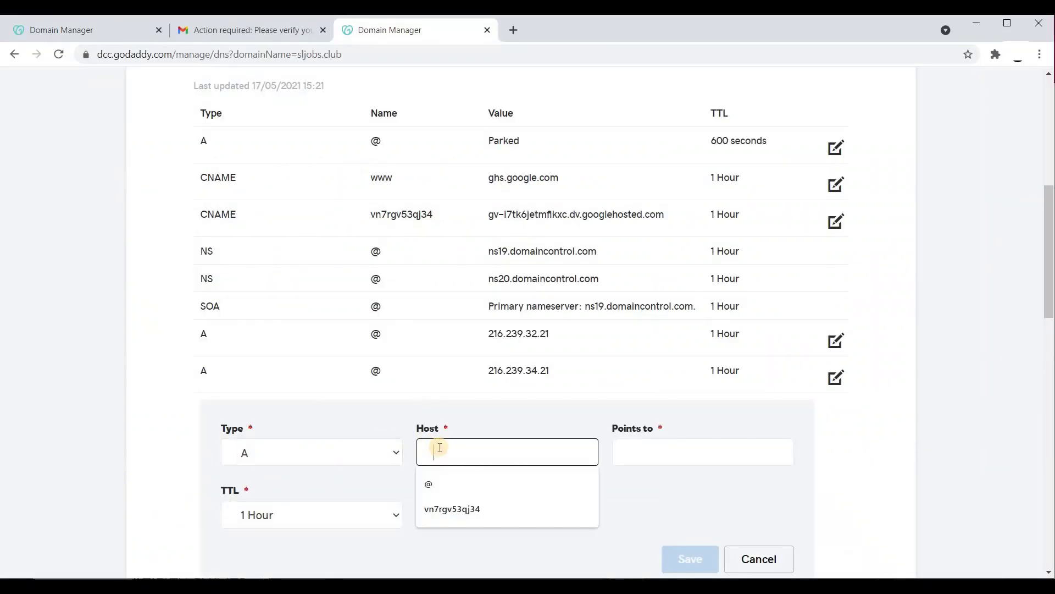
key(ctrl+v)
key(ctrl+a)
key(ctrl+c)
text(@)
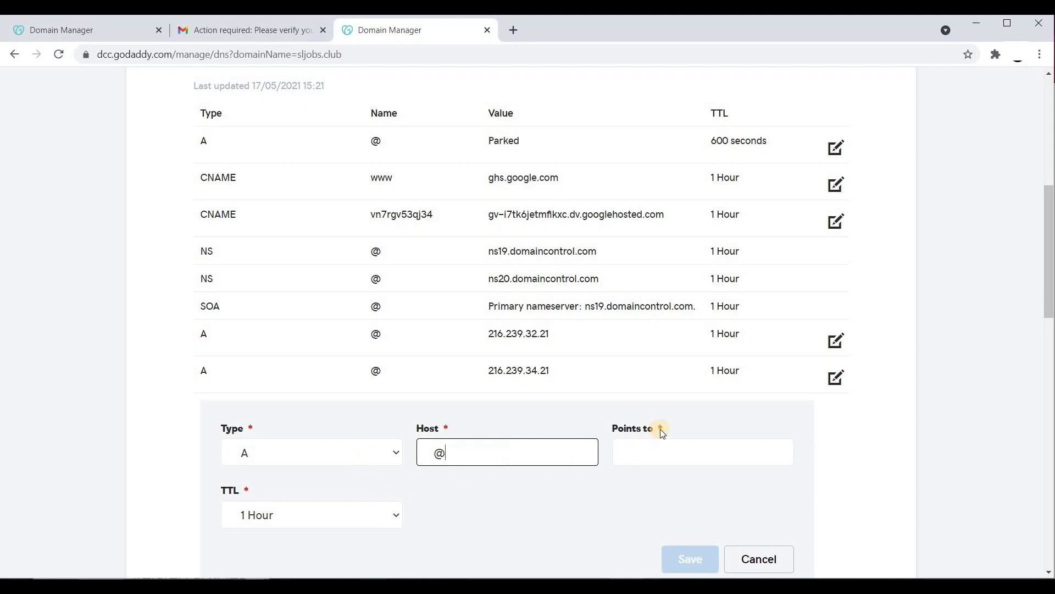
click(640, 446)
key(ctrl+v)
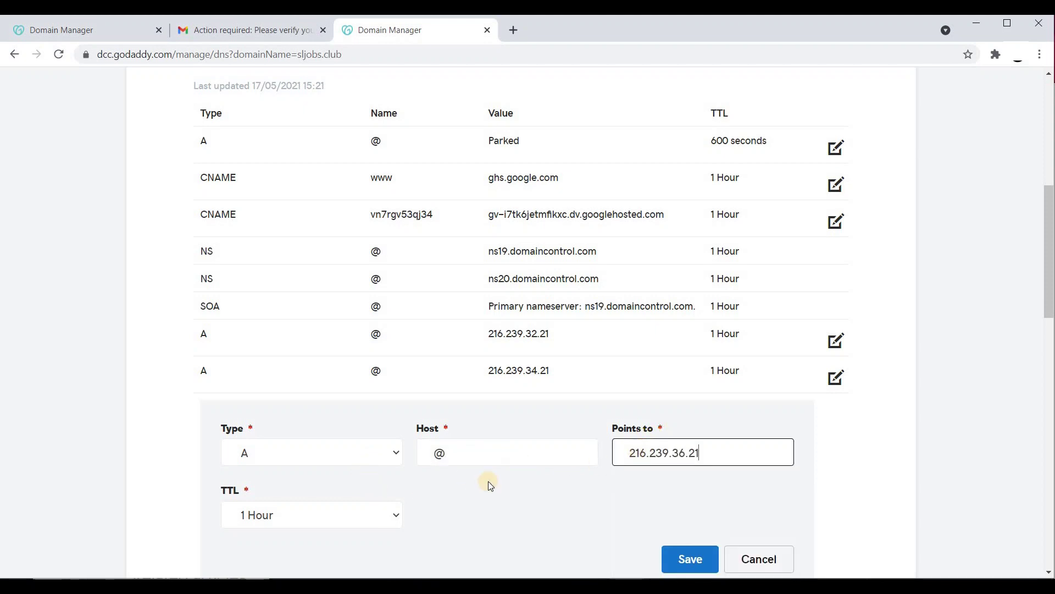
click(680, 554)
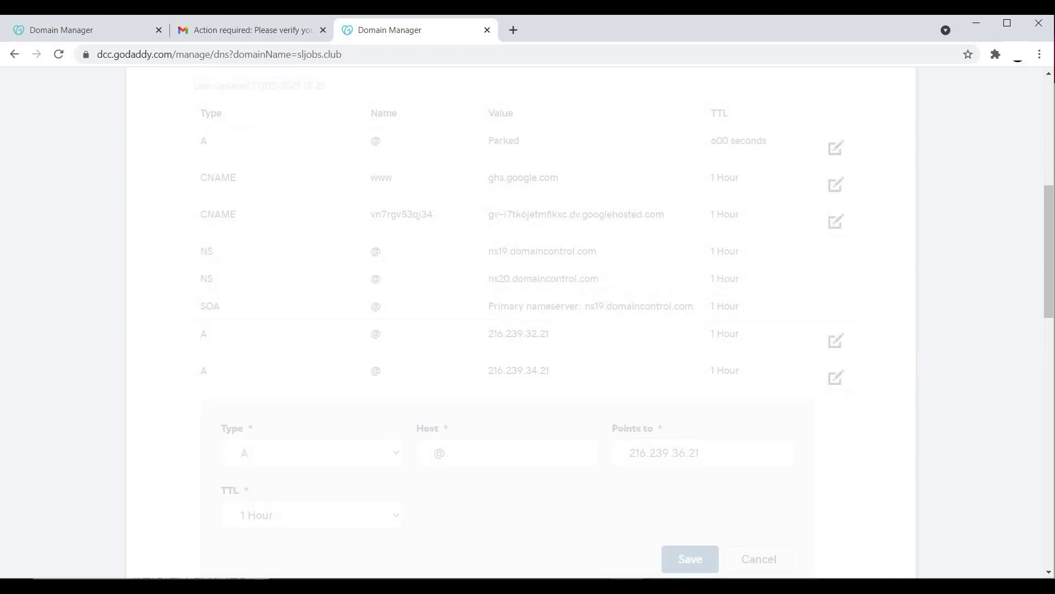
Copy the fourth IP, 216.239.38.21, from the Blogger Help article and switch back to GoDaddy
key(alt+Tab)
double_click(193, 333)
right_click(193, 333)
click(239, 351)
key(alt+Tab)
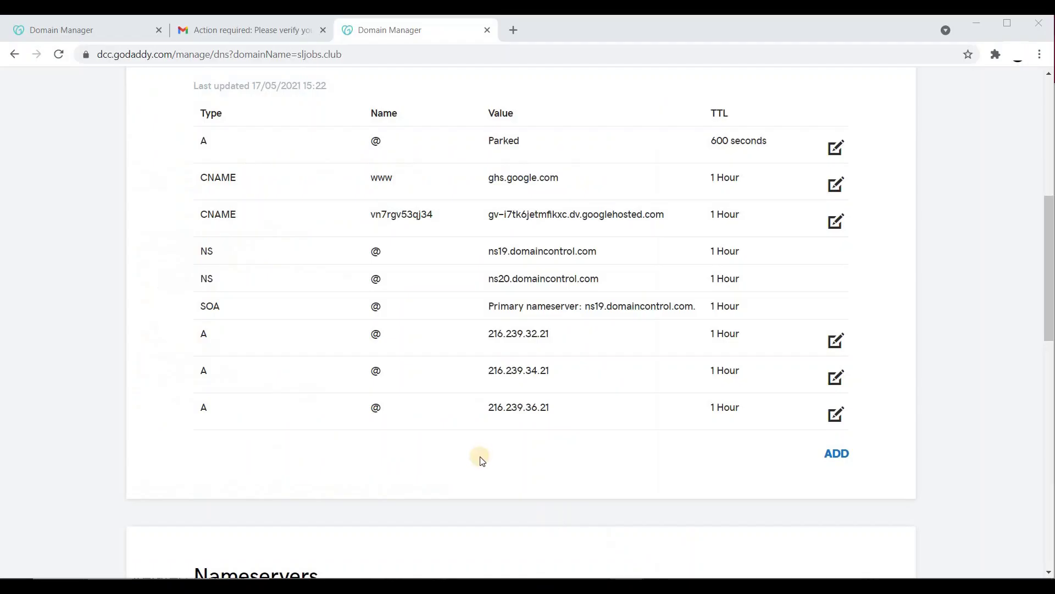
Add a fourth A record with host @ pointing to 216.239.38.21 and save it
click(834, 455)
click(294, 493)
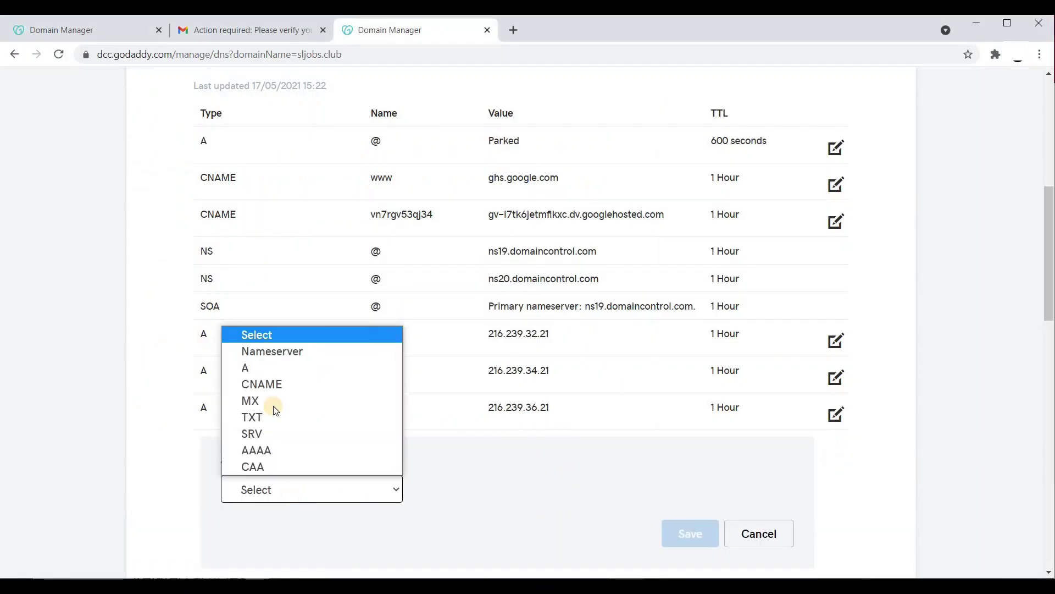
click(252, 367)
scroll(470, 425, down, 1)
click(470, 424)
click(477, 444)
click(637, 418)
key(ctrl+v)
click(631, 421)
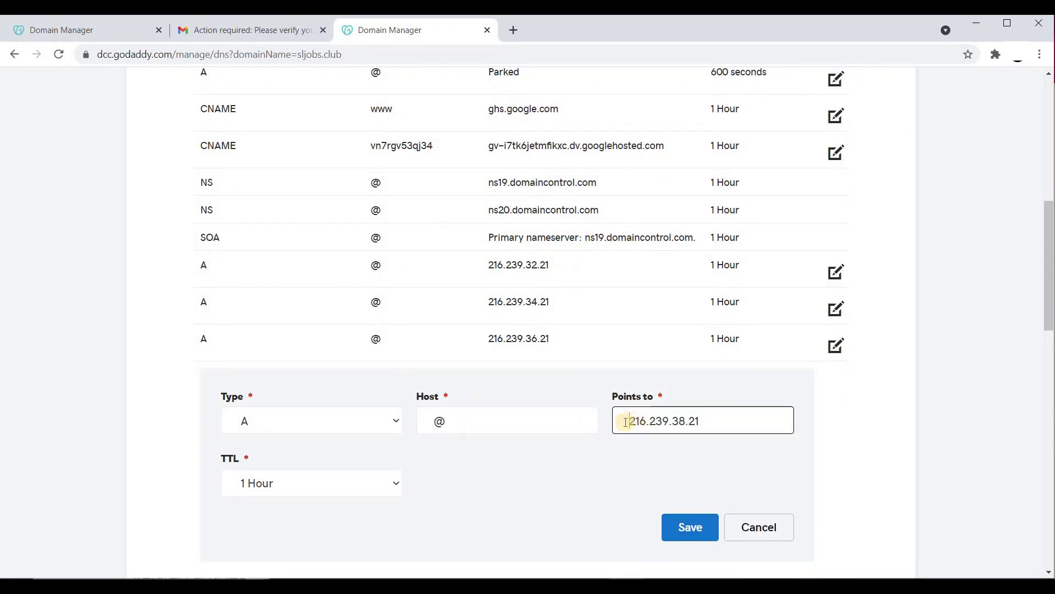
click(682, 527)
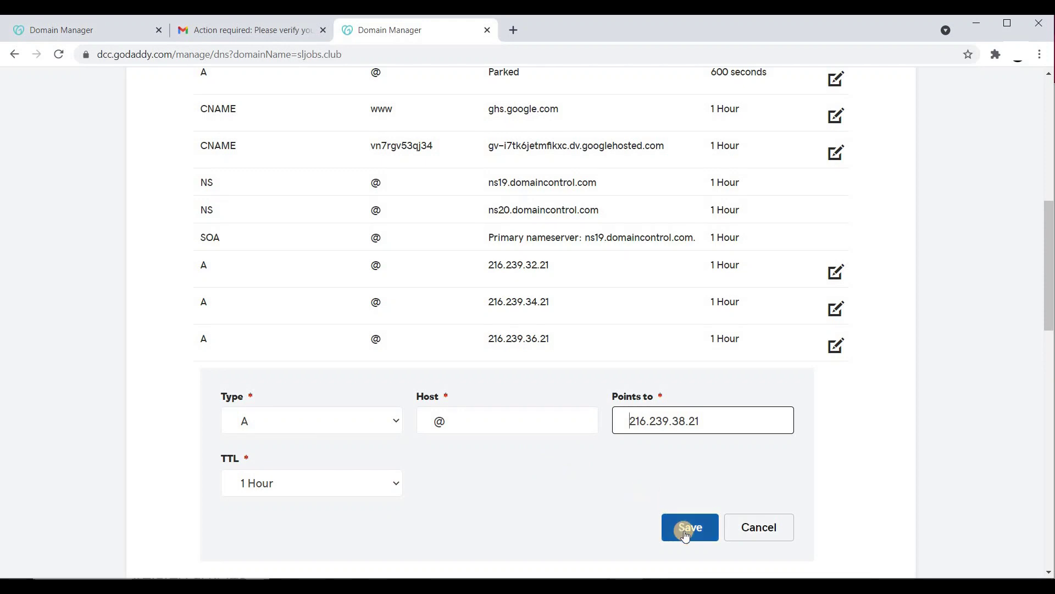
Review the DNS Management page of sljobs.club, checking the CNAME and A records in the list
scroll(647, 505, up, 1)
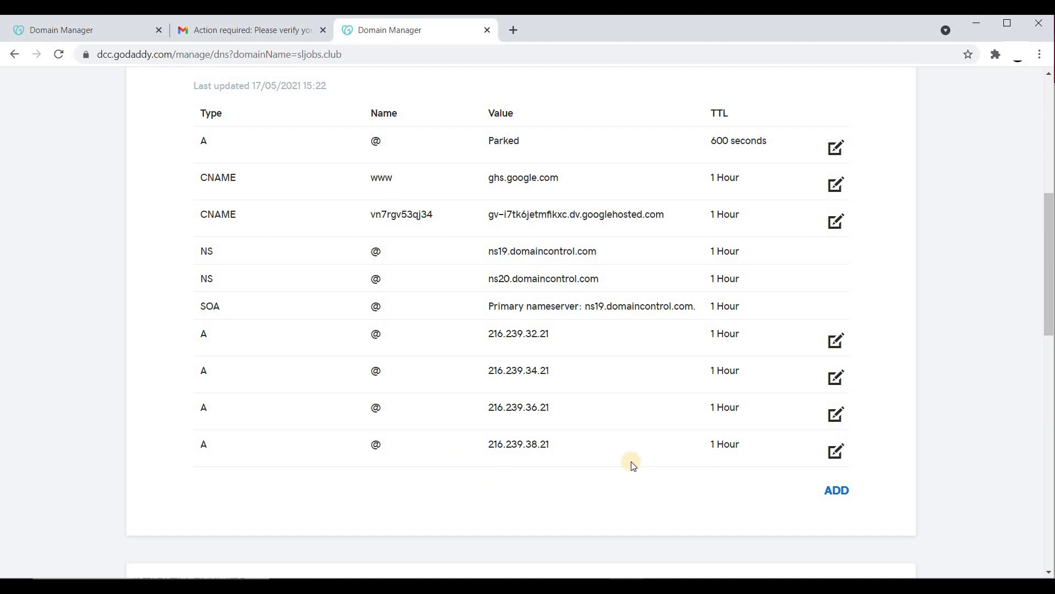
scroll(618, 459, down, 3)
scroll(618, 460, down, 4)
scroll(617, 460, up, 12)
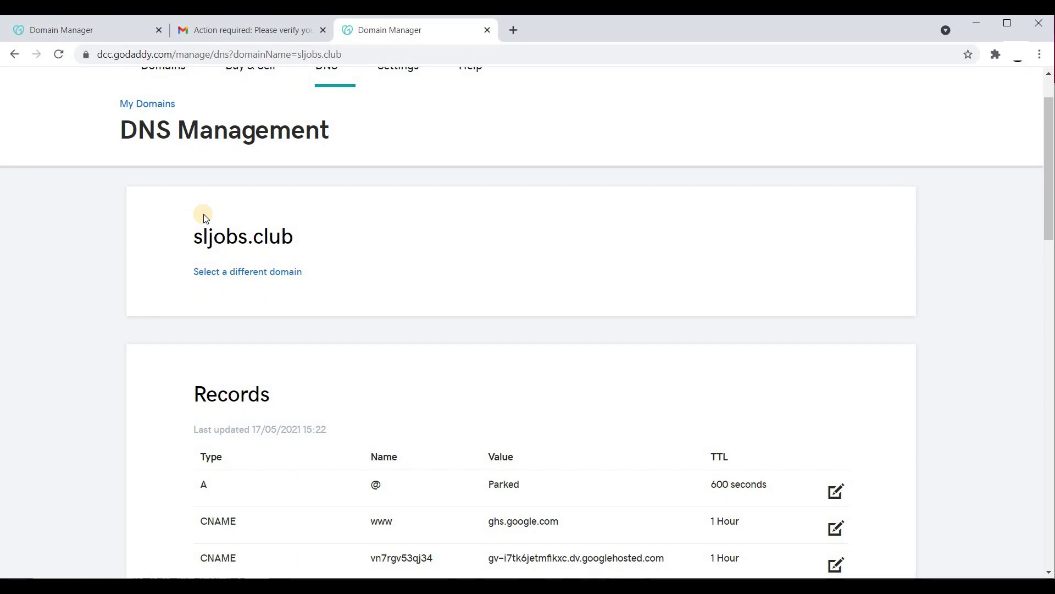
scroll(205, 218, down, 6)
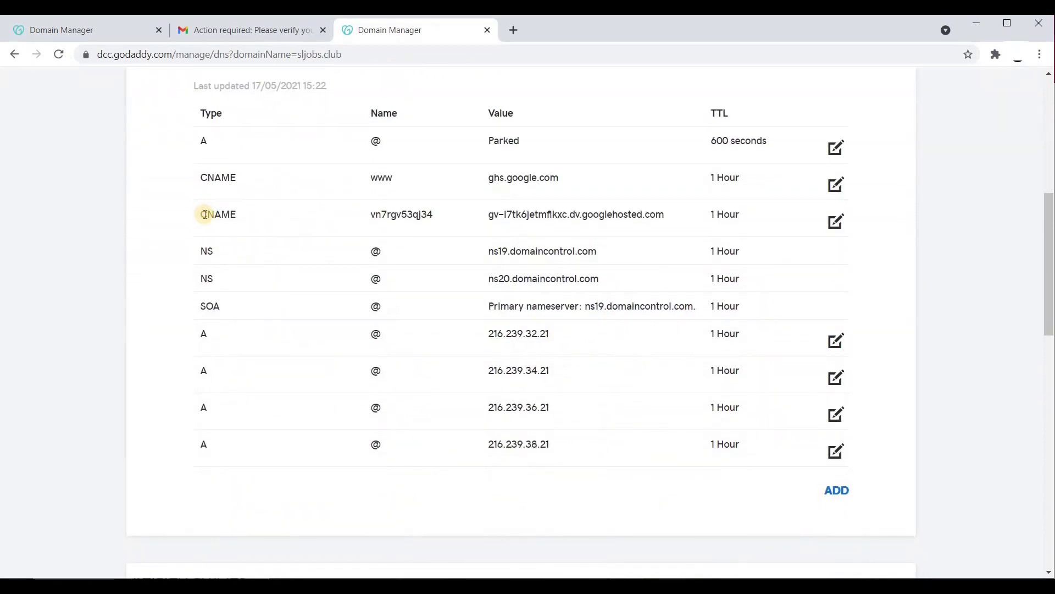
scroll(204, 214, down, 10)
scroll(763, 458, up, 15)
click(660, 524)
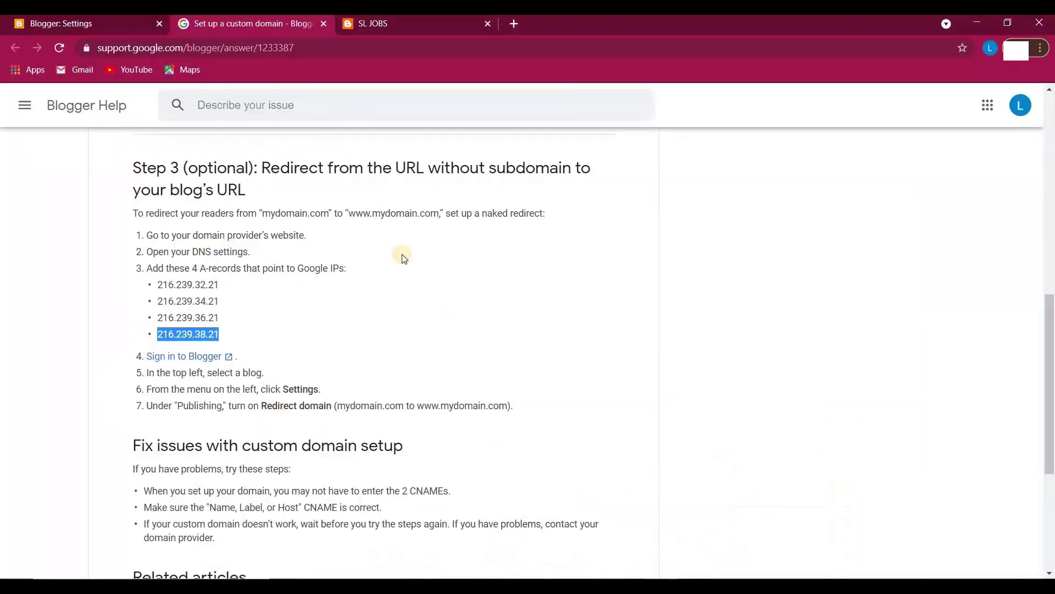
click(104, 22)
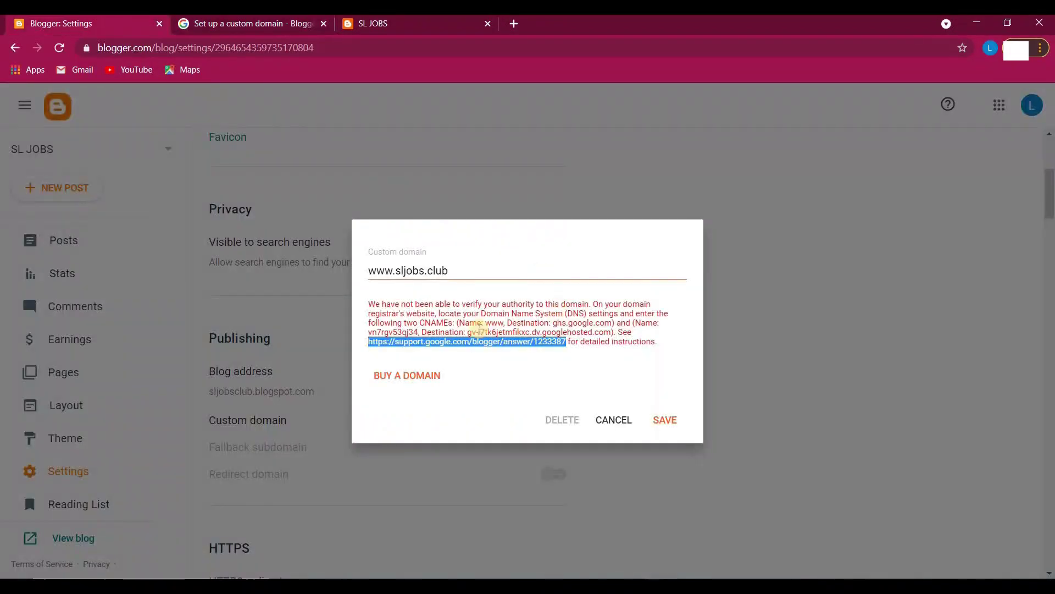
drag(450, 271, 325, 269)
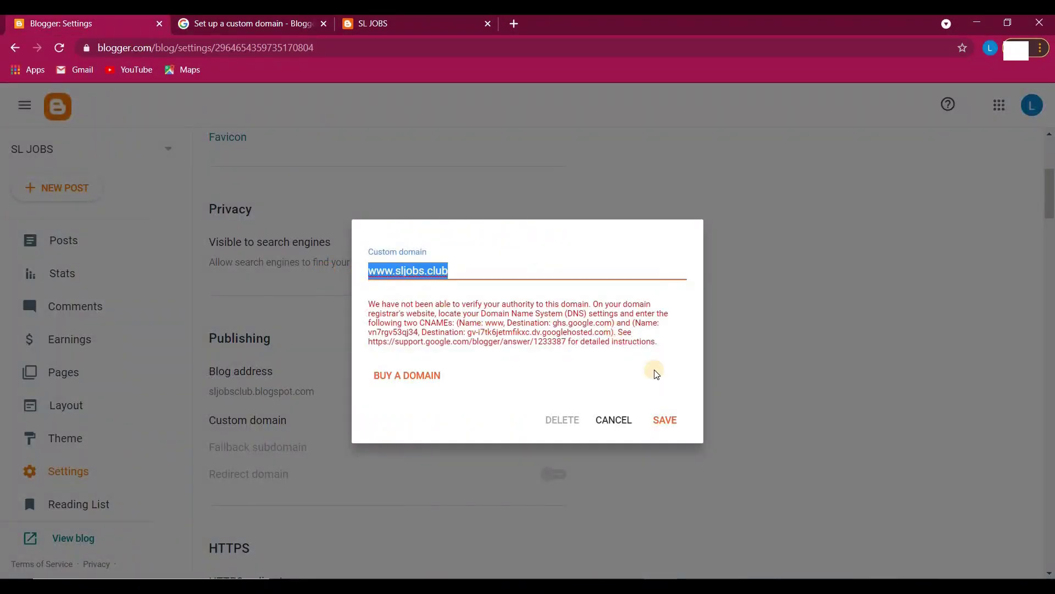
click(664, 422)
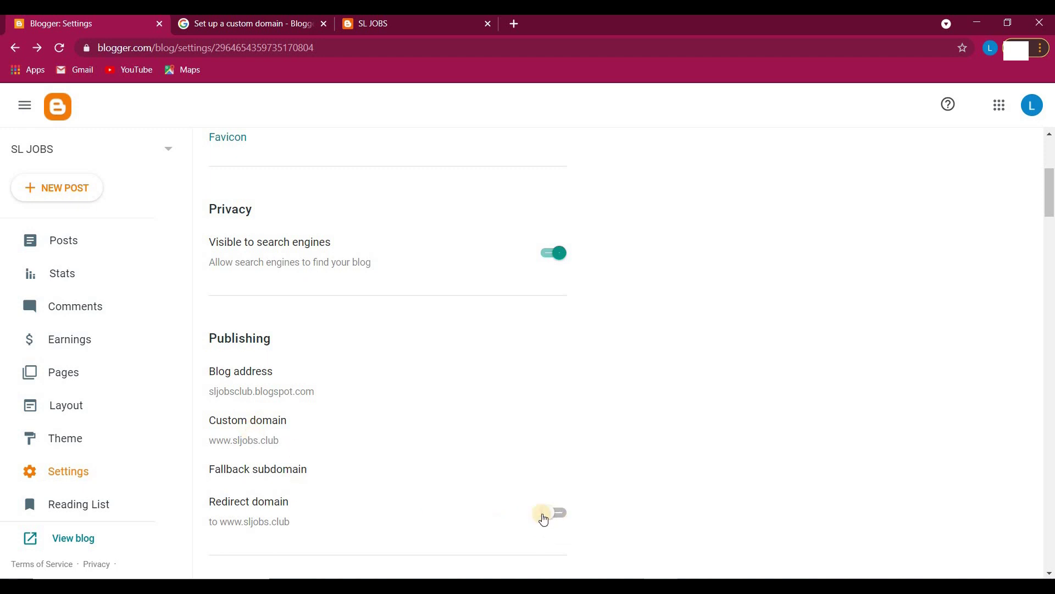
click(548, 515)
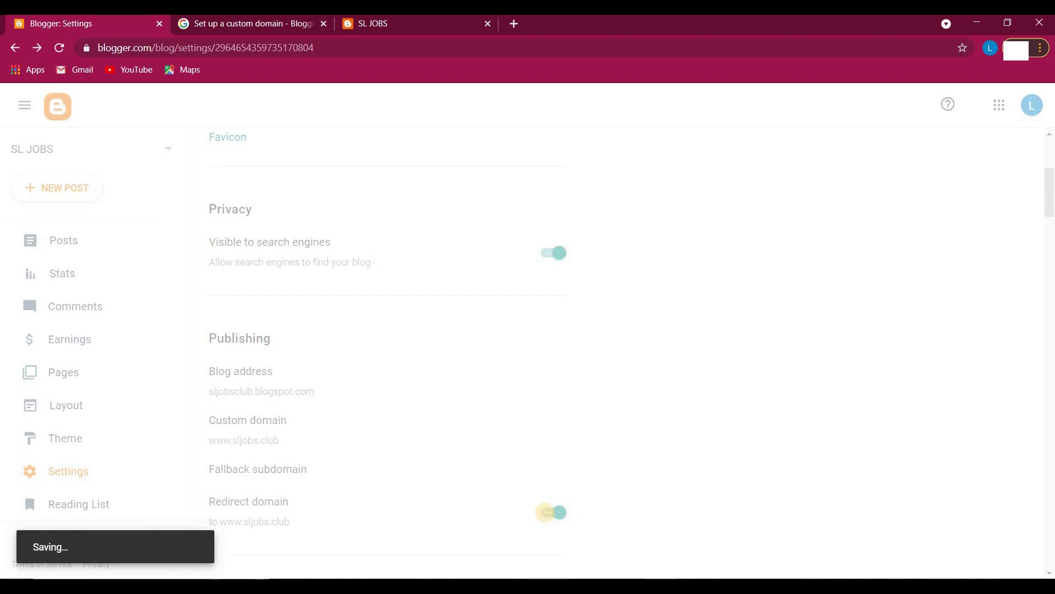
scroll(531, 505, down, 2)
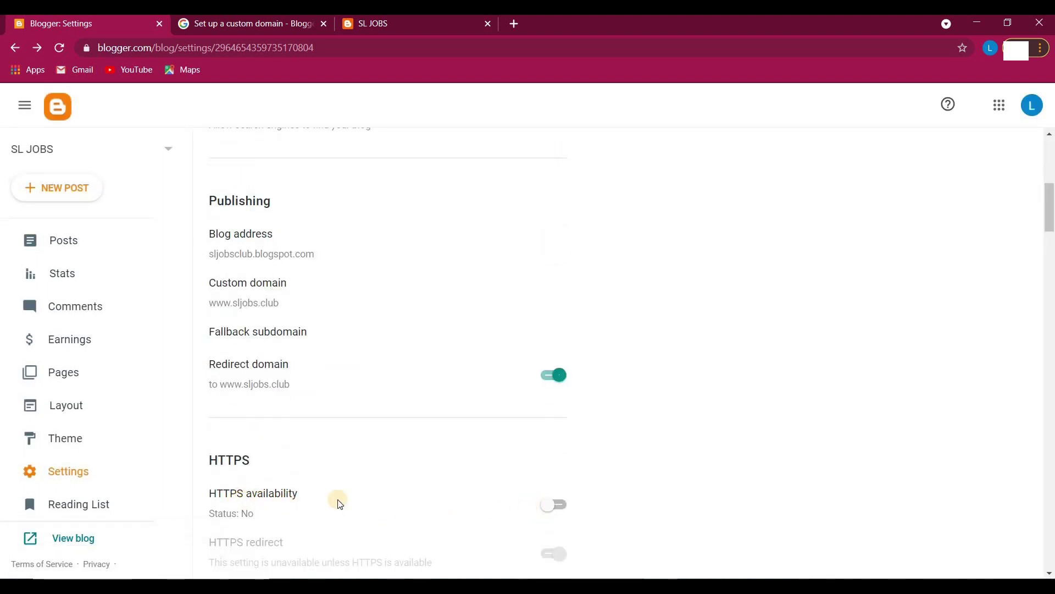
click(549, 507)
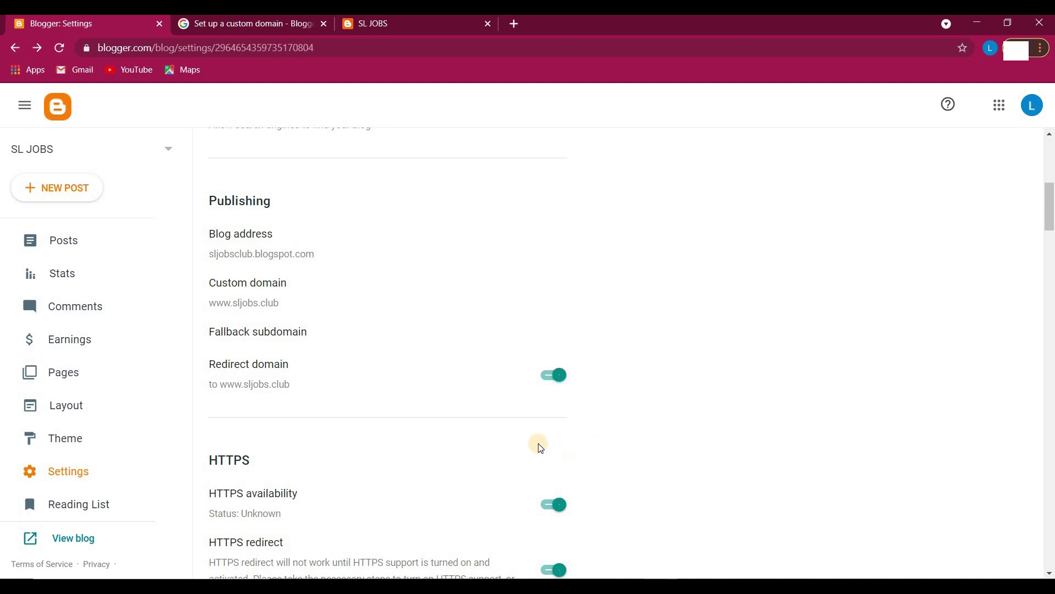
Open the live SL JOBS blog from Blogger to check that it loads on the sljobs.club domain
click(95, 542)
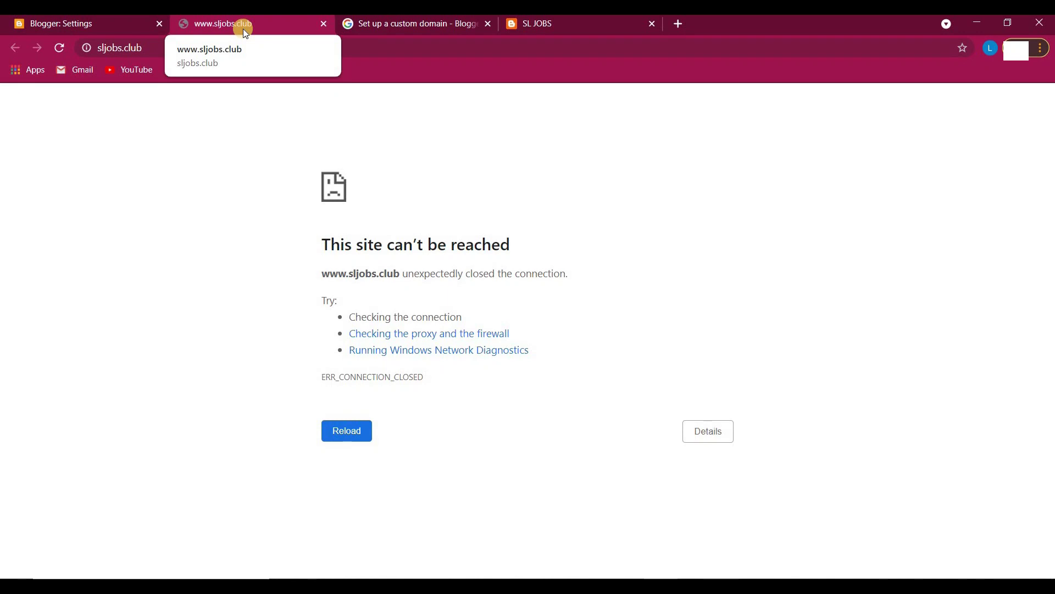
click(100, 22)
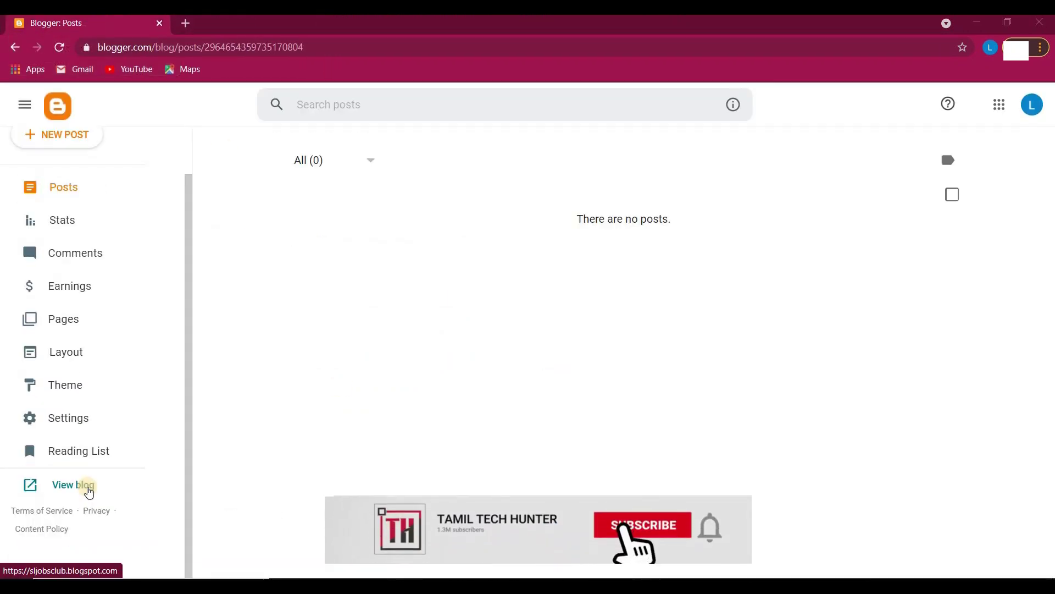
click(88, 487)
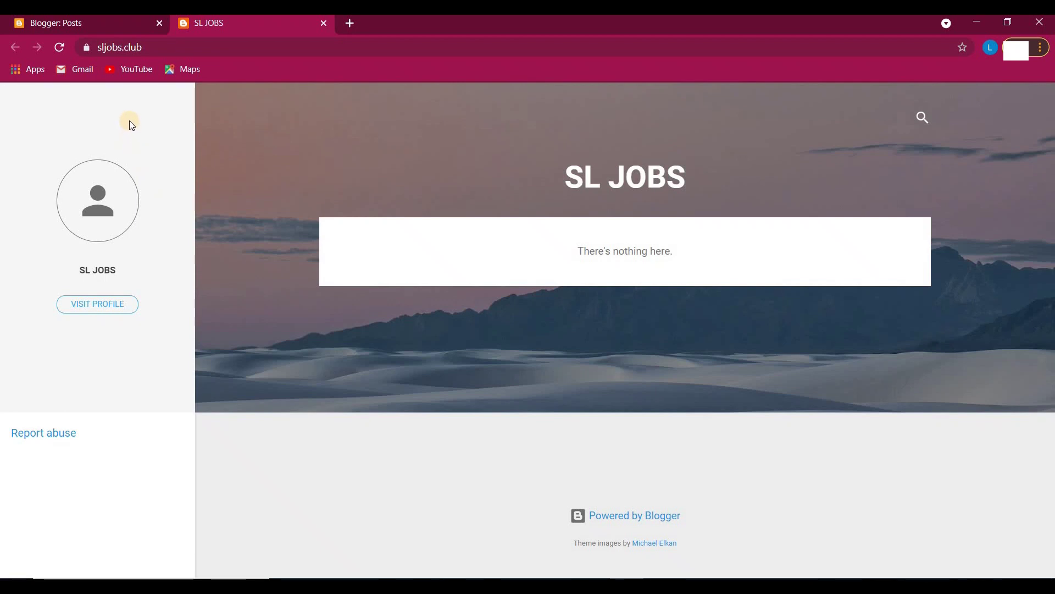
click(100, 31)
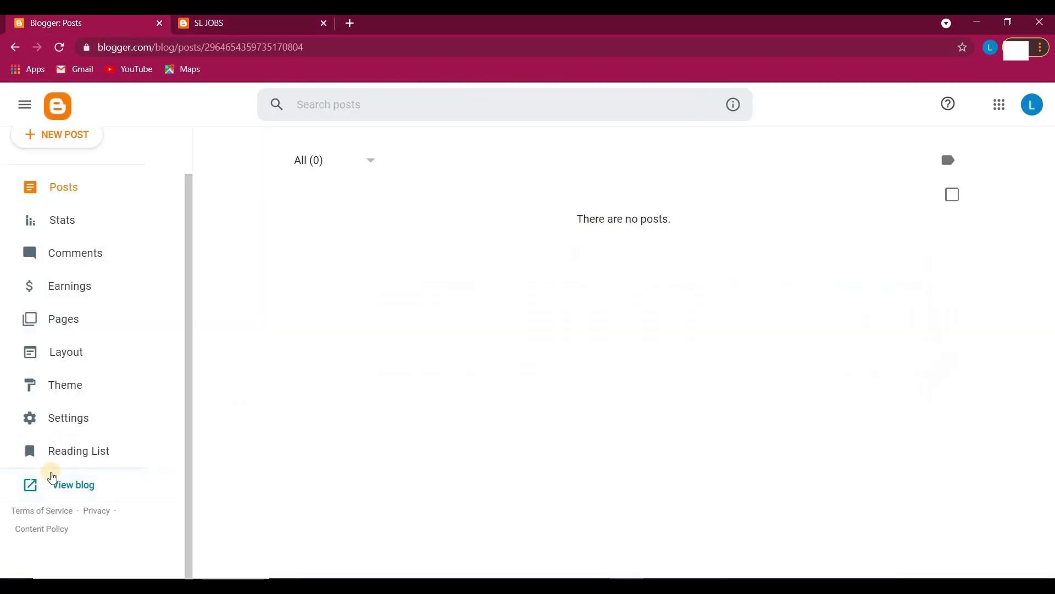
click(57, 484)
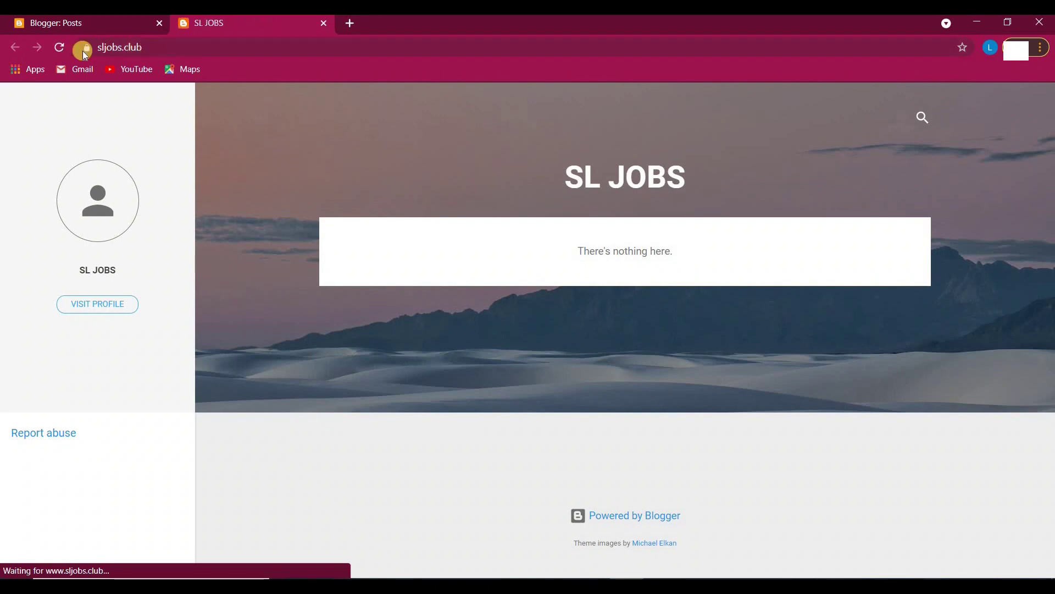